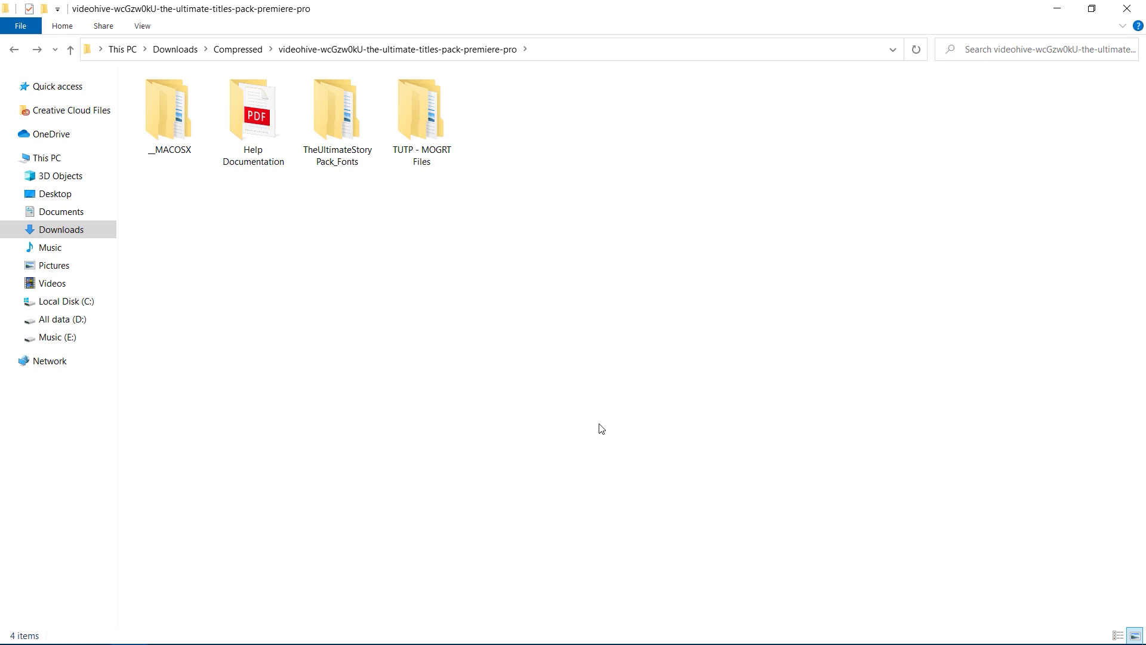
- Open the Help Documentation folder and launch Readme.pdf in the browser viewer
double_click(253, 161)
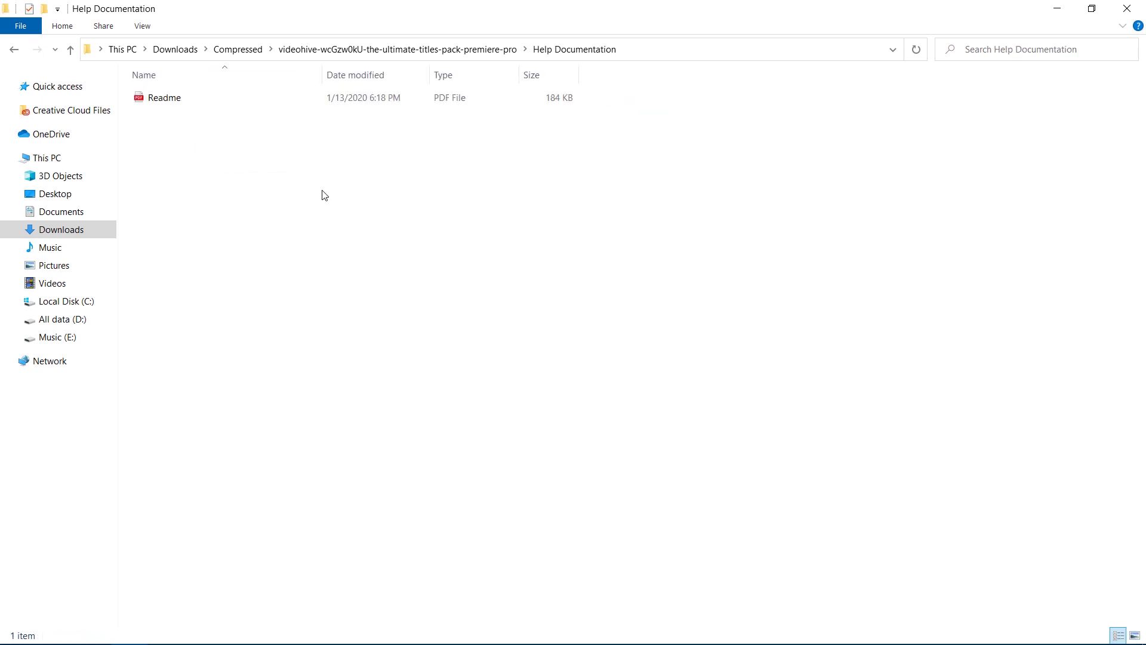
double_click(169, 104)
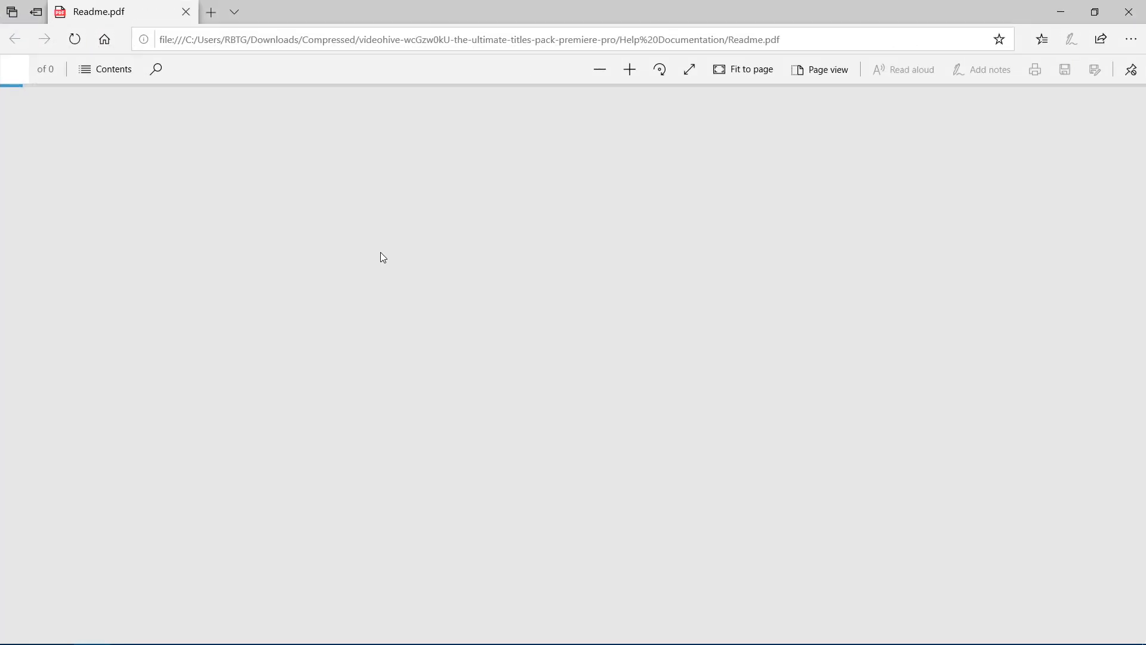
- Scroll through Readme.pdf, close Edge, and go back to the pack's root folder
scroll(832, 342, "down", 7)
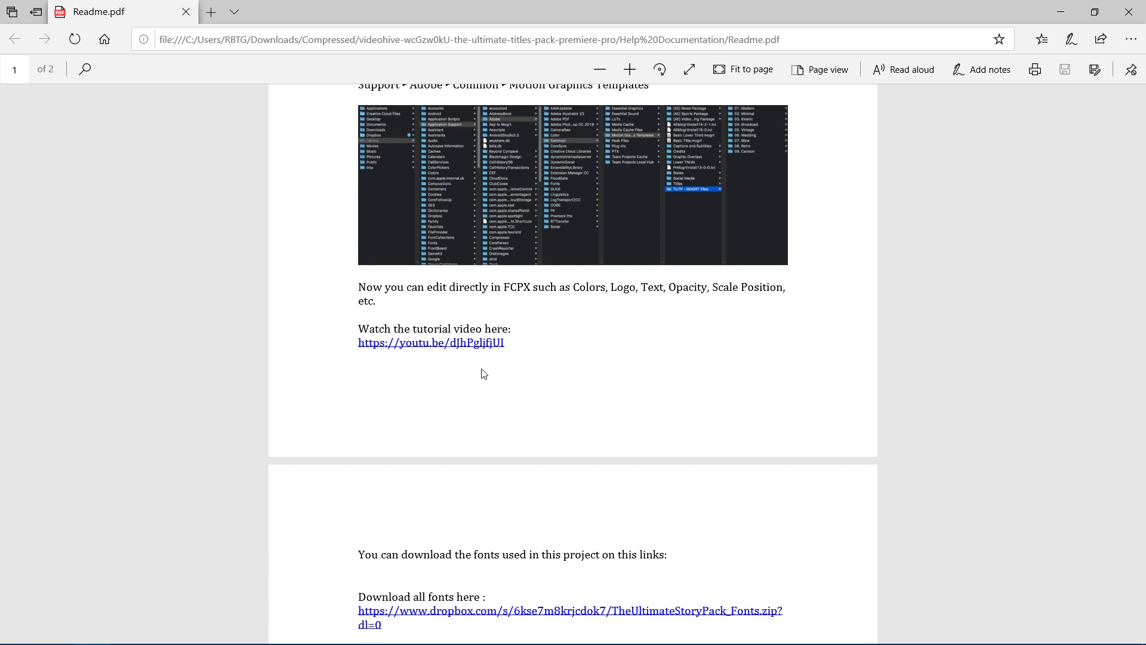
scroll(486, 350, "down", 5)
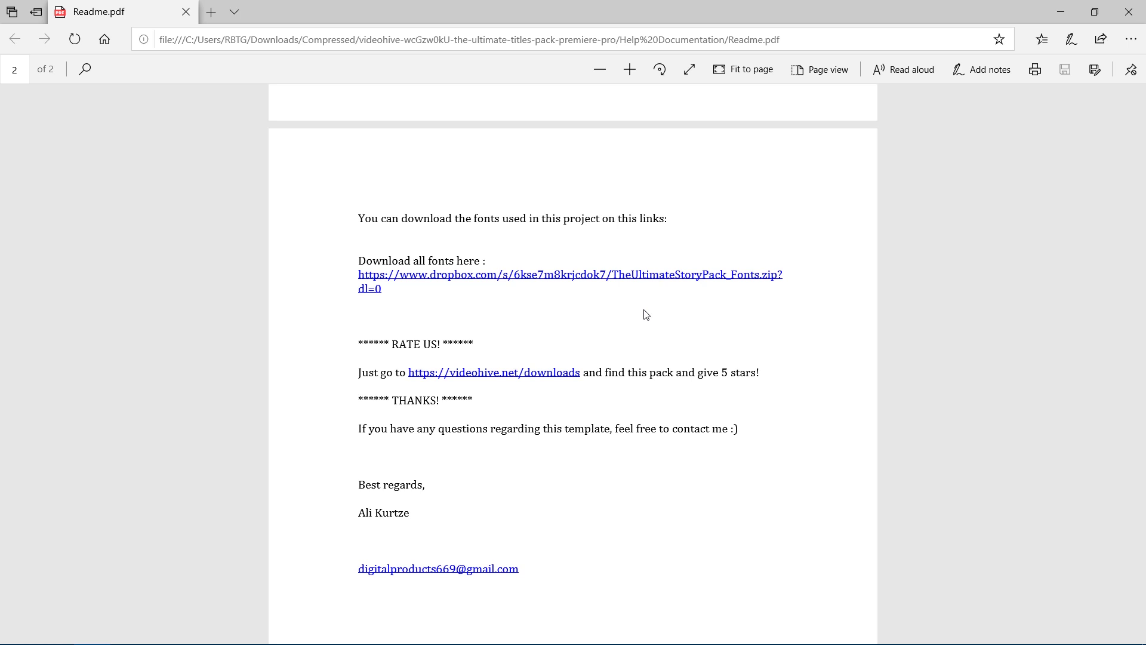
left_click(1129, 12)
left_click(16, 52)
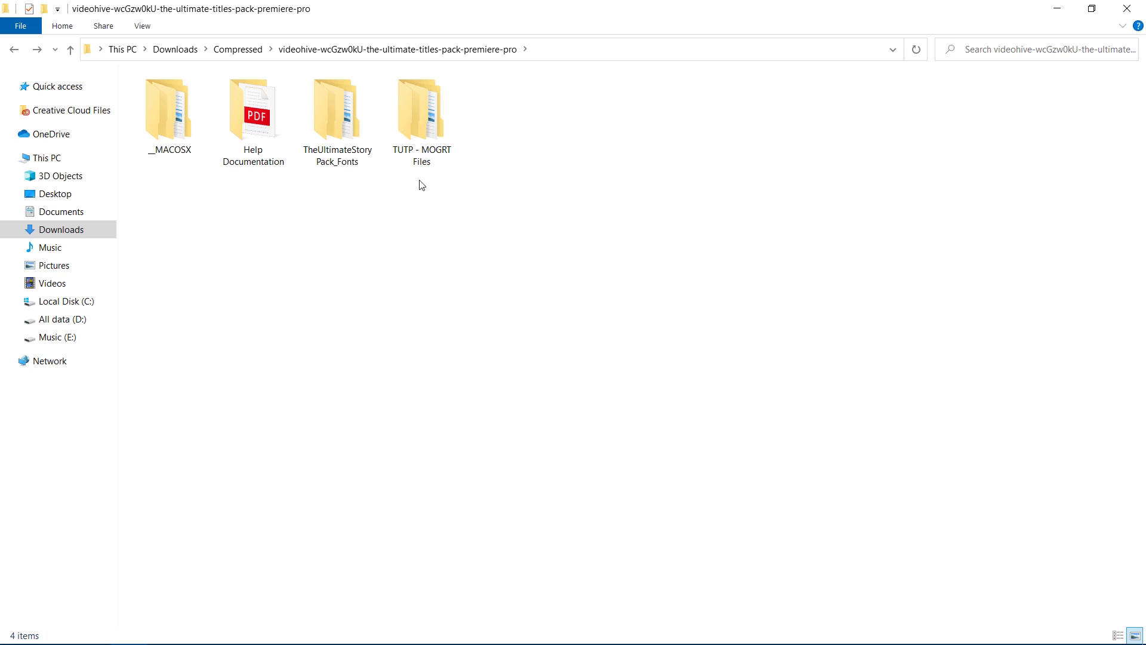
- Open the TUTP - MOGRT Files folder to view its template category folders
double_click(431, 156)
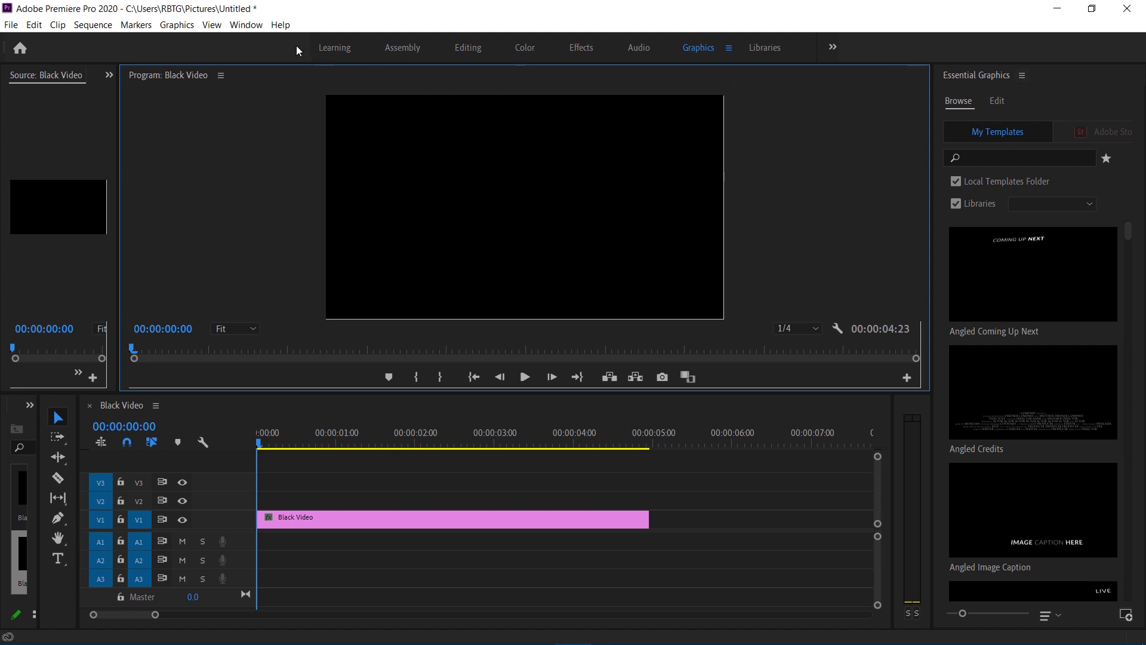
- Install TUTP - Kinetic 13 from the 03. Kinetic folder as a motion graphics template
left_click(261, 28)
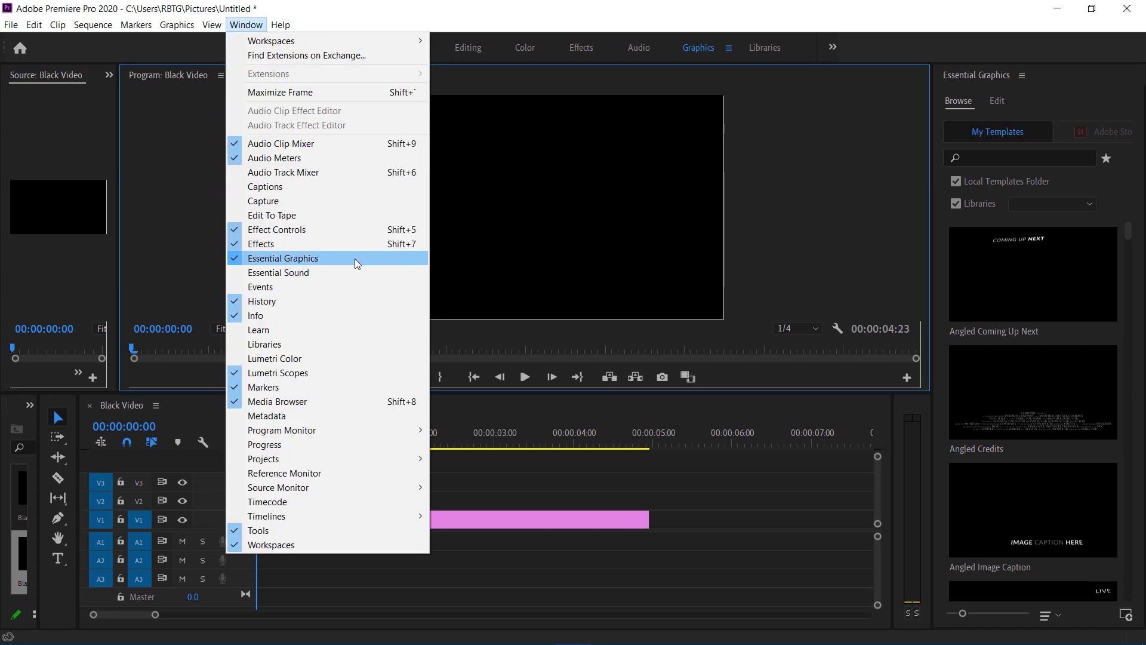
left_click(356, 260)
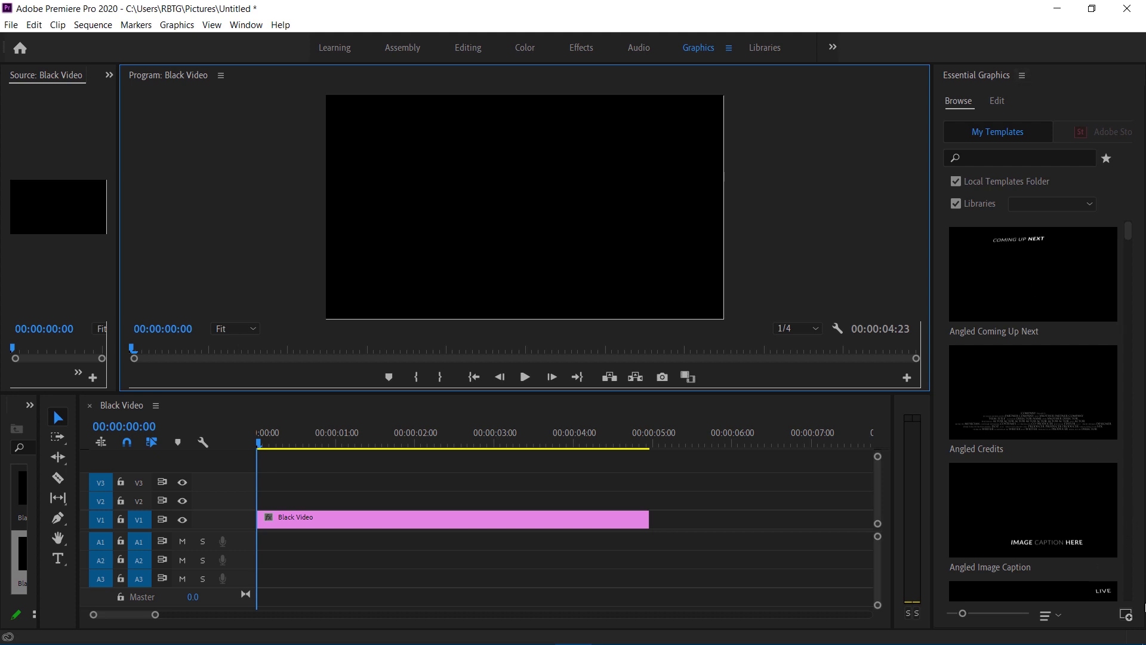
left_click(1128, 618)
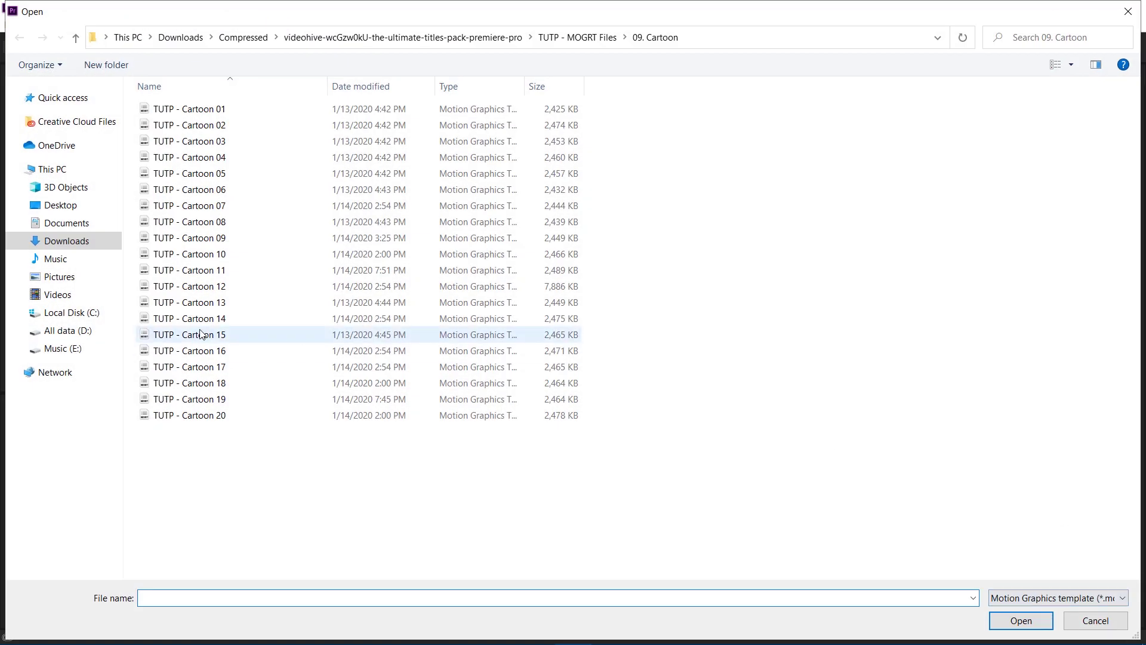
left_click(577, 37)
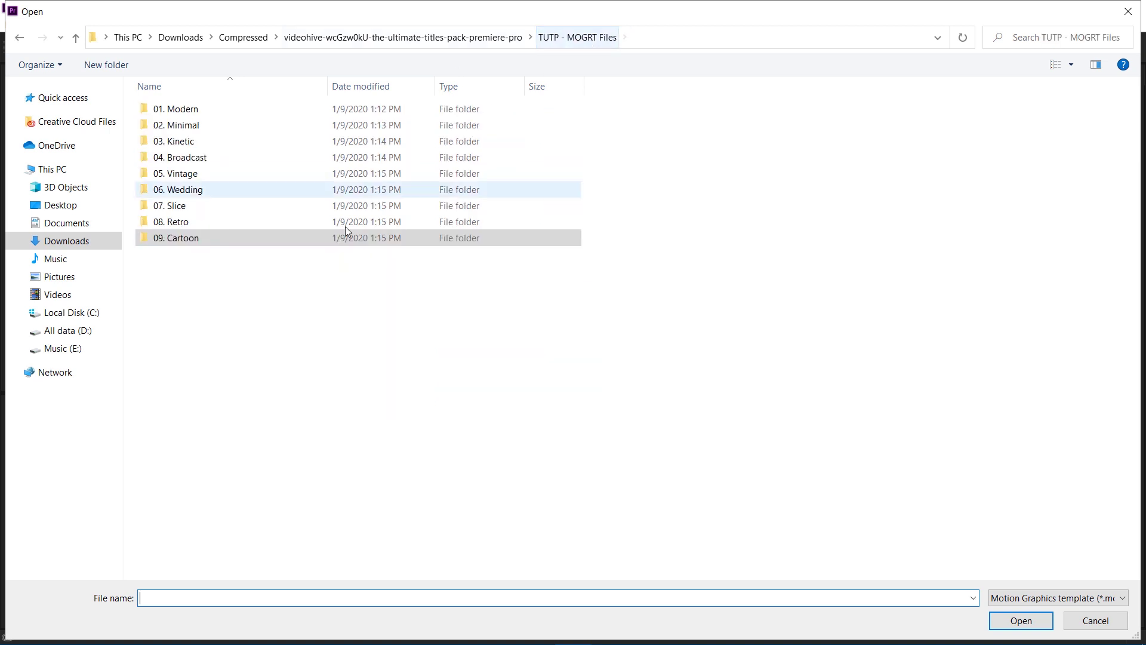
left_click(185, 146)
double_click(185, 146)
left_click(210, 304)
left_click(1021, 620)
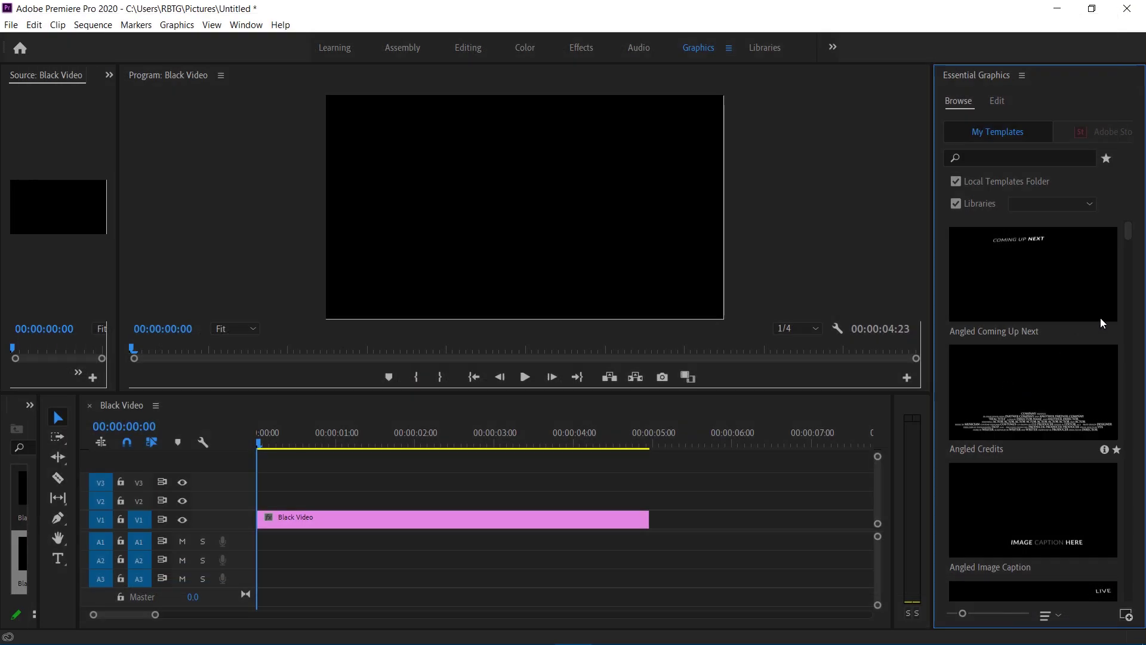
- Place TUTP - Kinetic 13 on V2 above Black Video and scale it to frame size
left_click_drag(1127, 231, 1128, 562)
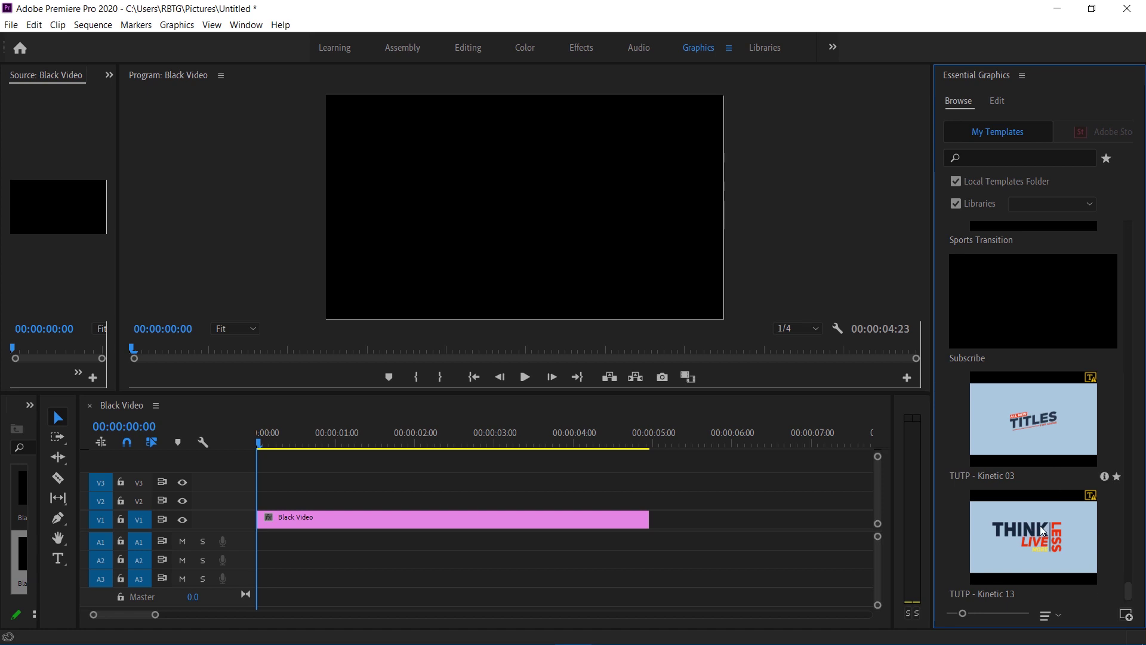
left_click_drag(1036, 544, 263, 500)
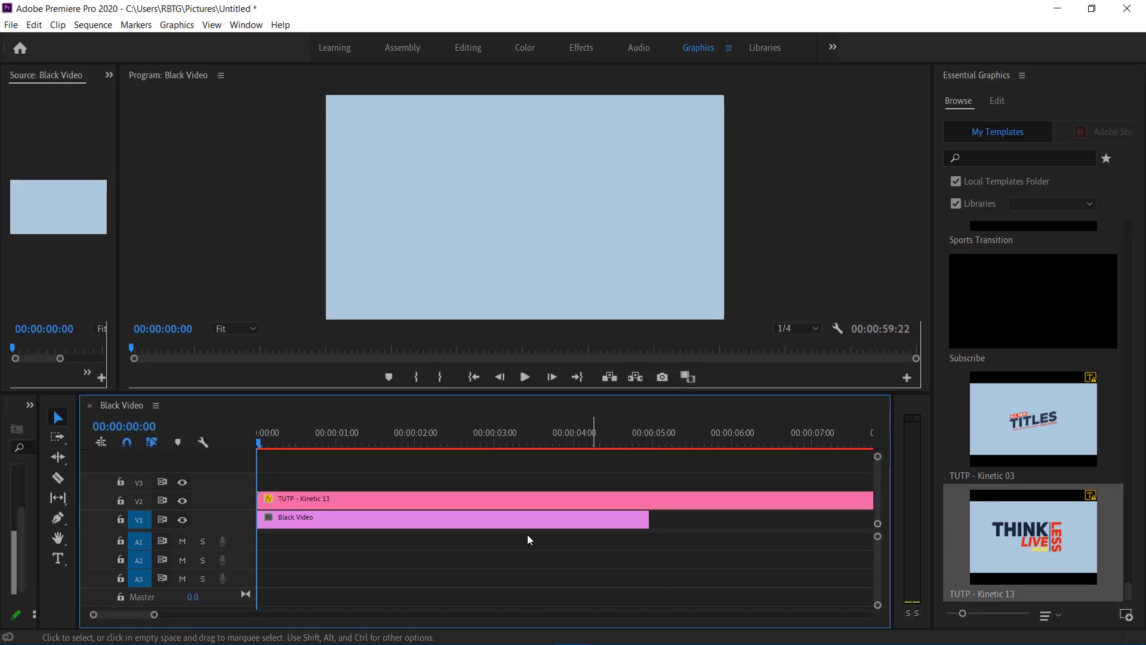
right_click(405, 501)
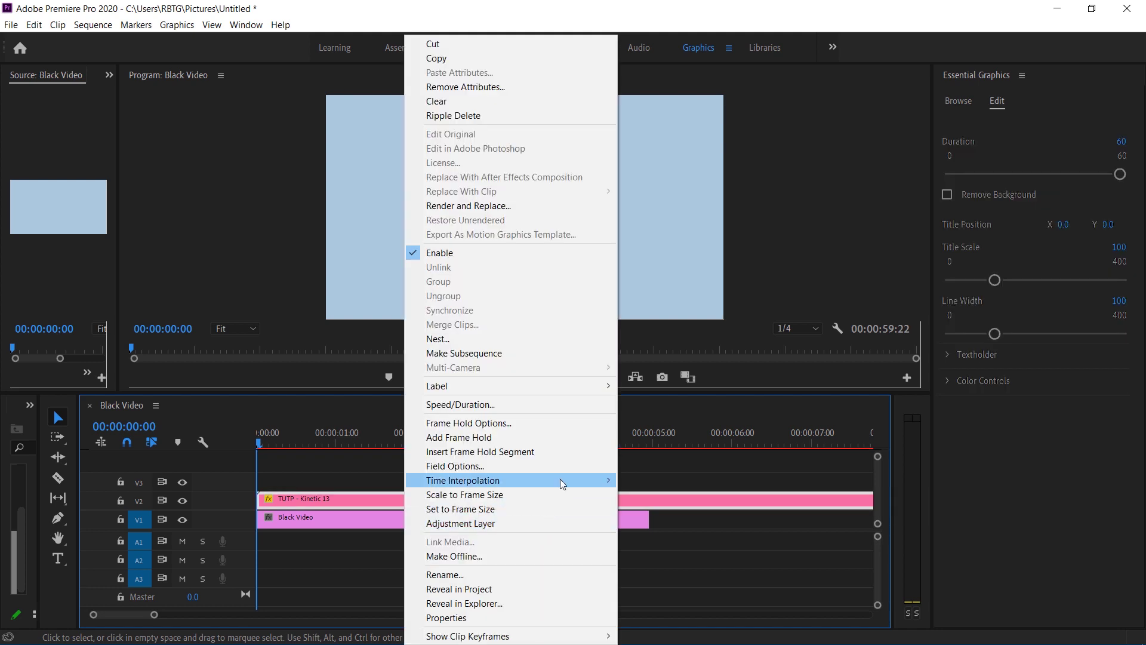
left_click(568, 499)
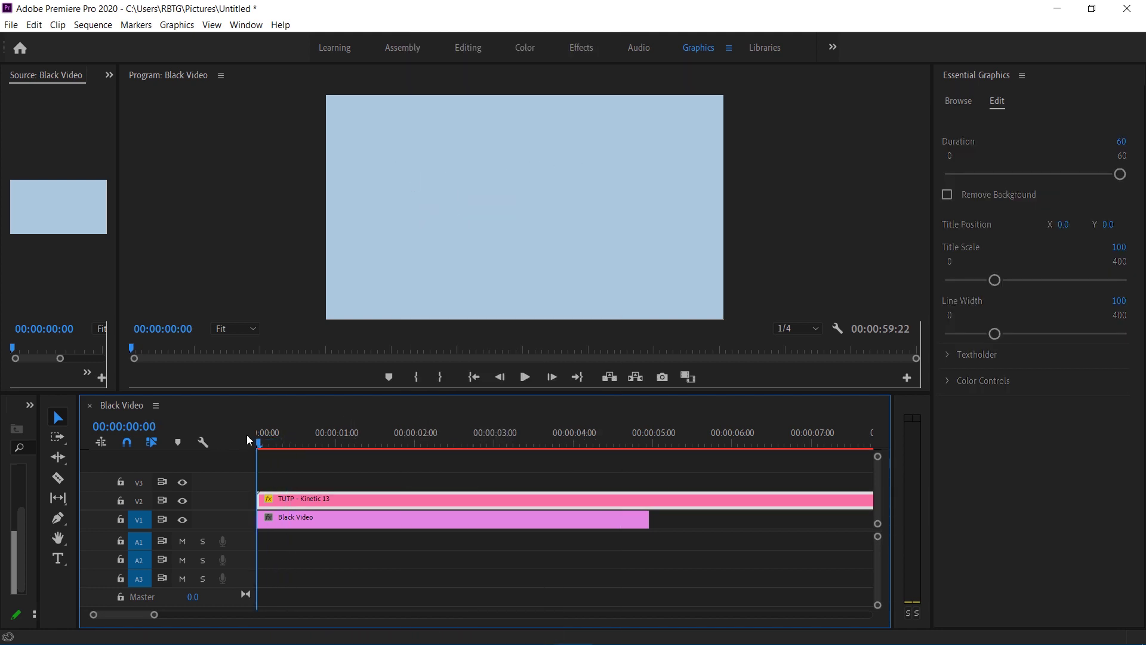
- Play the THINK LESS LIVE MORE animation, then scrub back to 00:00:00:22
left_click(524, 377)
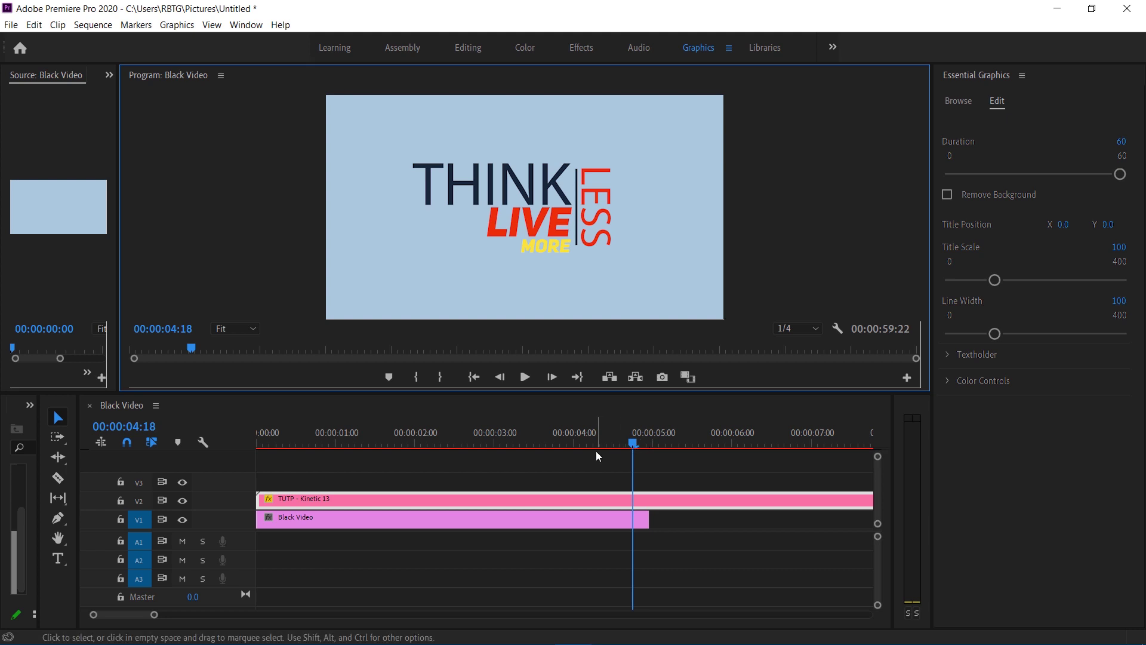
left_click_drag(258, 443, 332, 440)
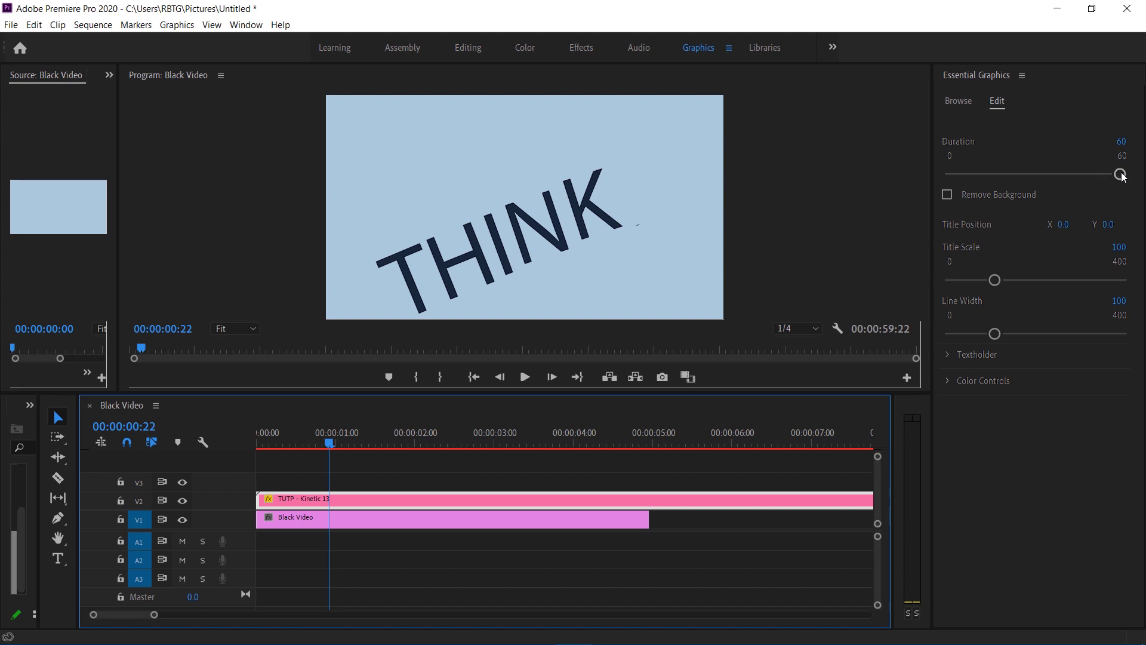
- Set the title Duration to 8 and Title Position to 230/16, then replay from the start
left_click_drag(1122, 174, 974, 172)
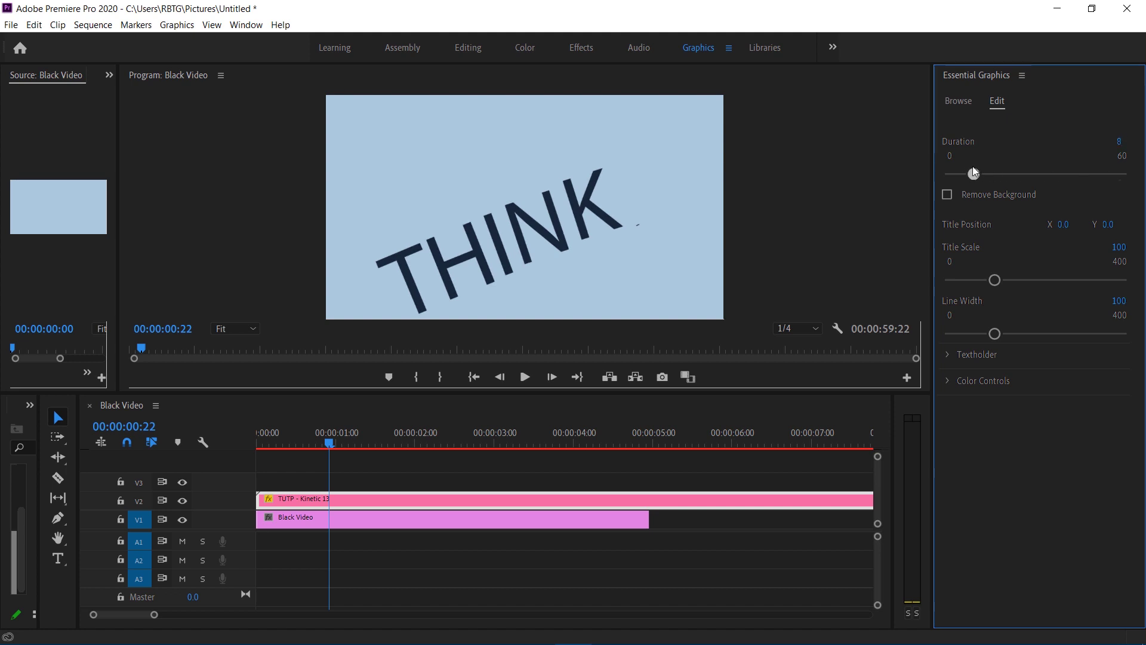
left_click_drag(1062, 225, 985, 225)
left_click_drag(339, 448, 257, 443)
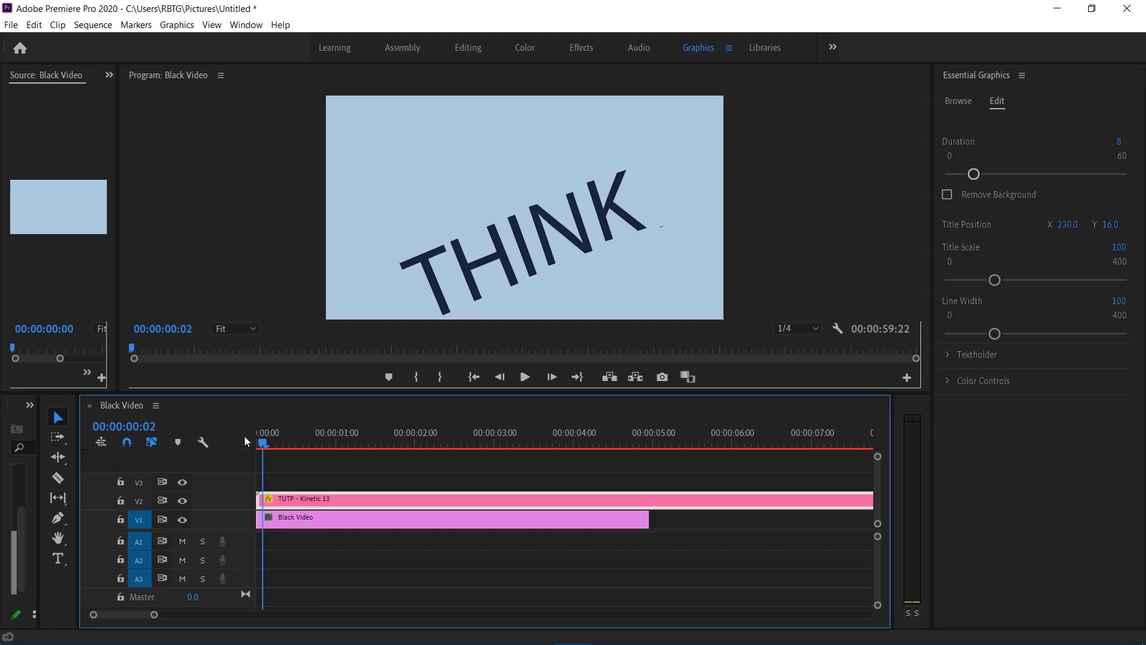
left_click(535, 383)
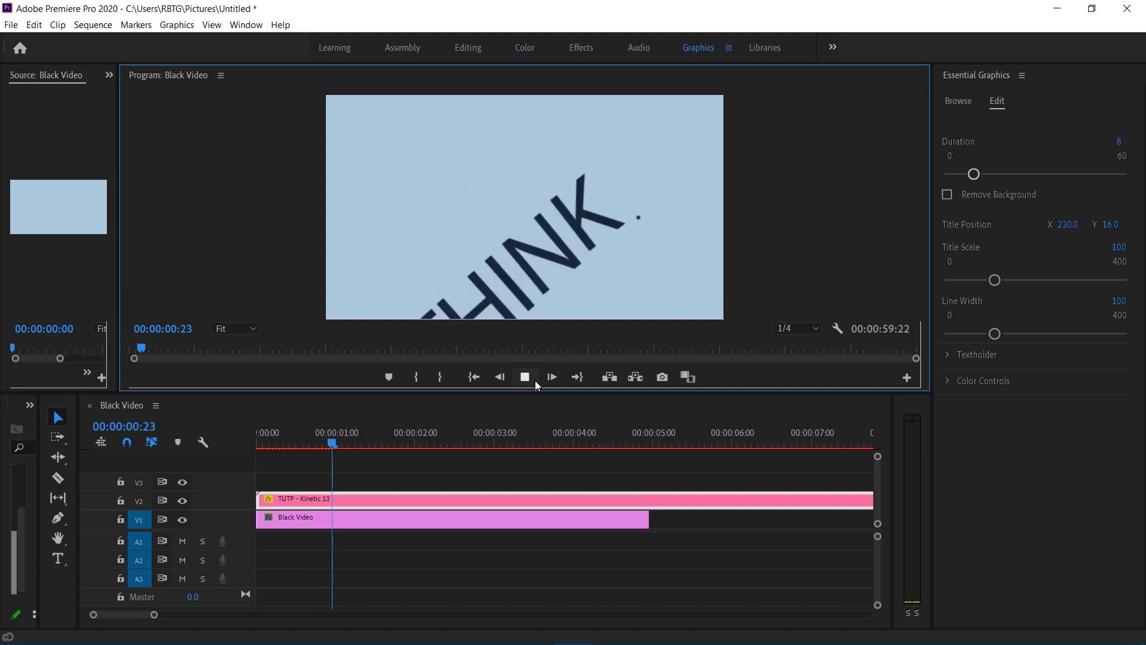
- Stop near 00:00:03:13, step to the fully built title frame, and expand Textholder
left_click(525, 376)
left_click(525, 377)
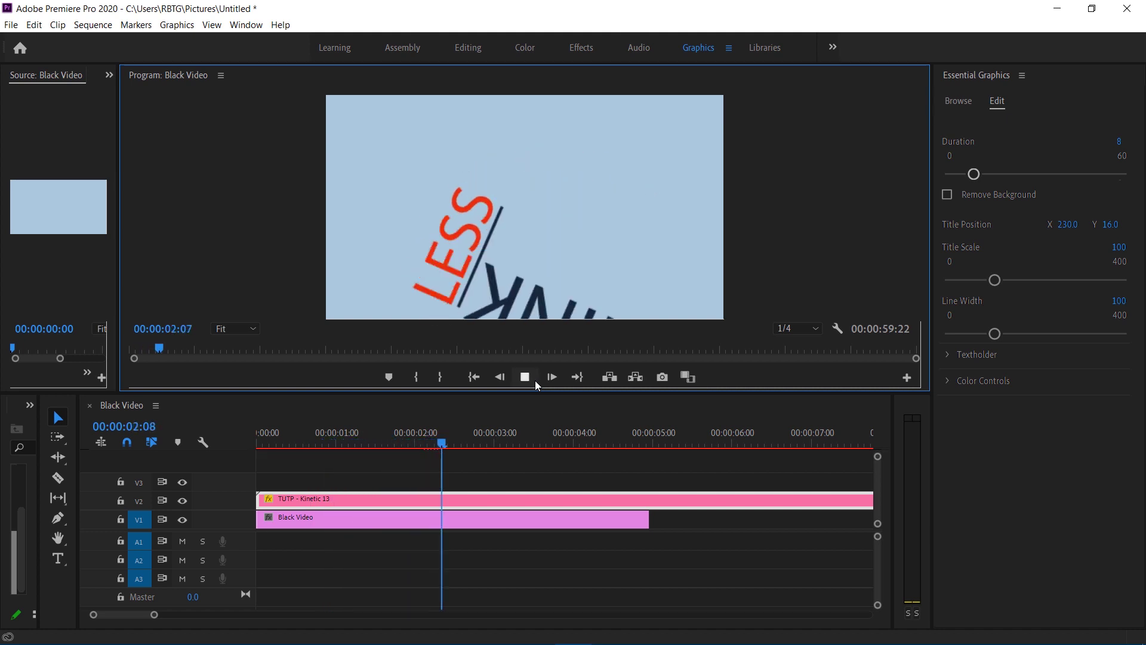
left_click(525, 377)
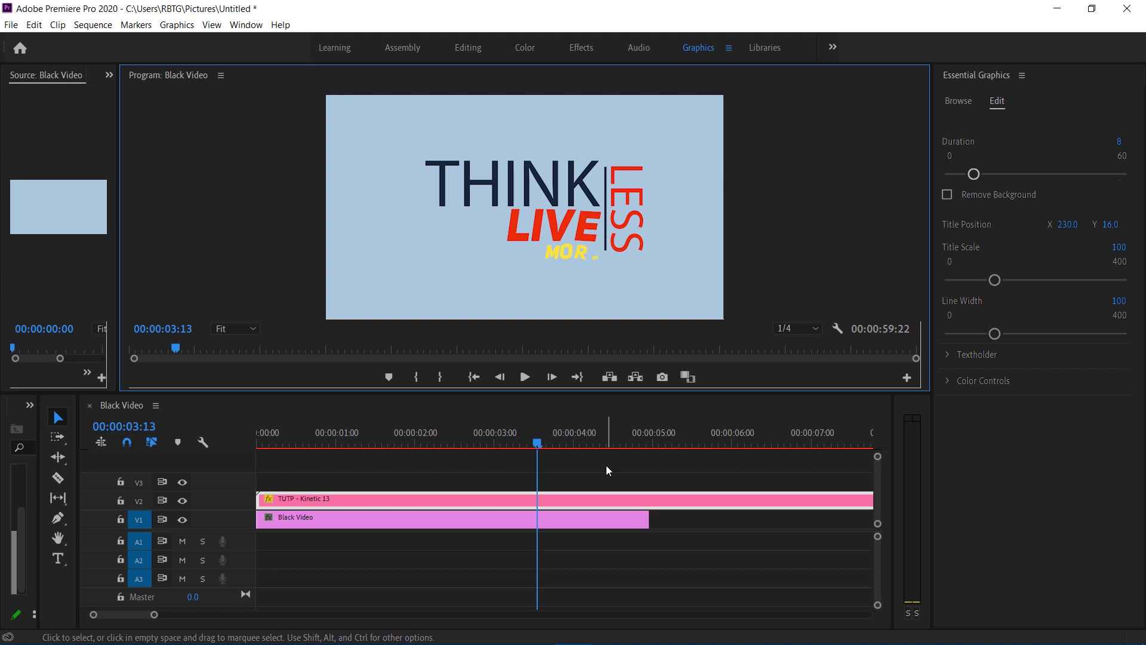
left_click(578, 445)
left_click(643, 445)
key("Right")
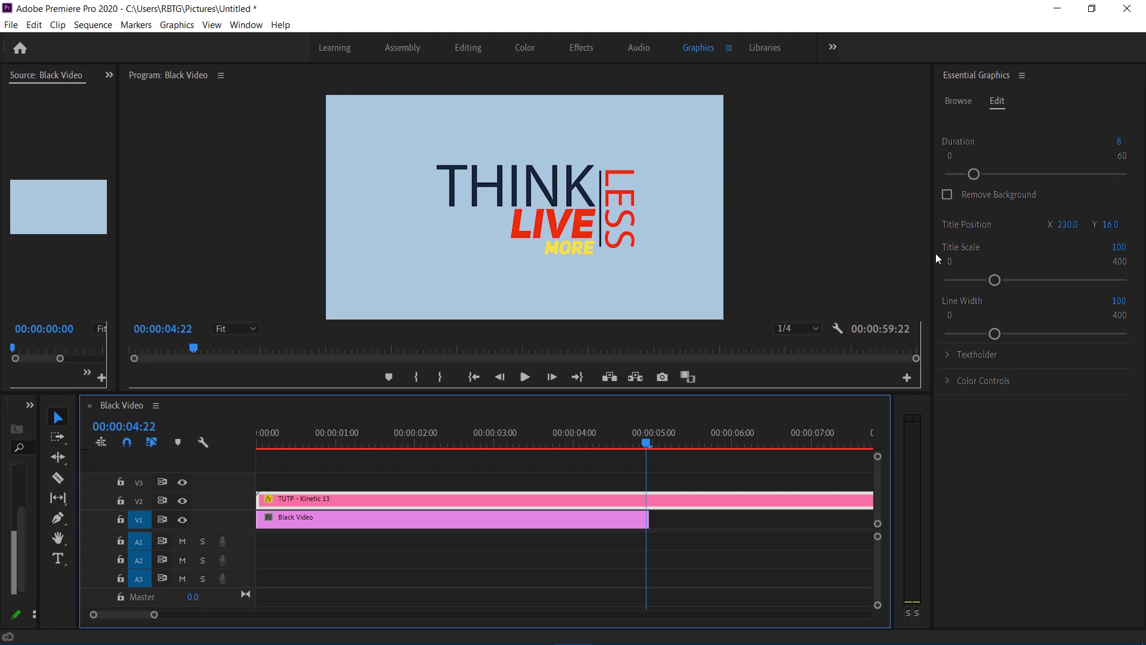
left_click(956, 357)
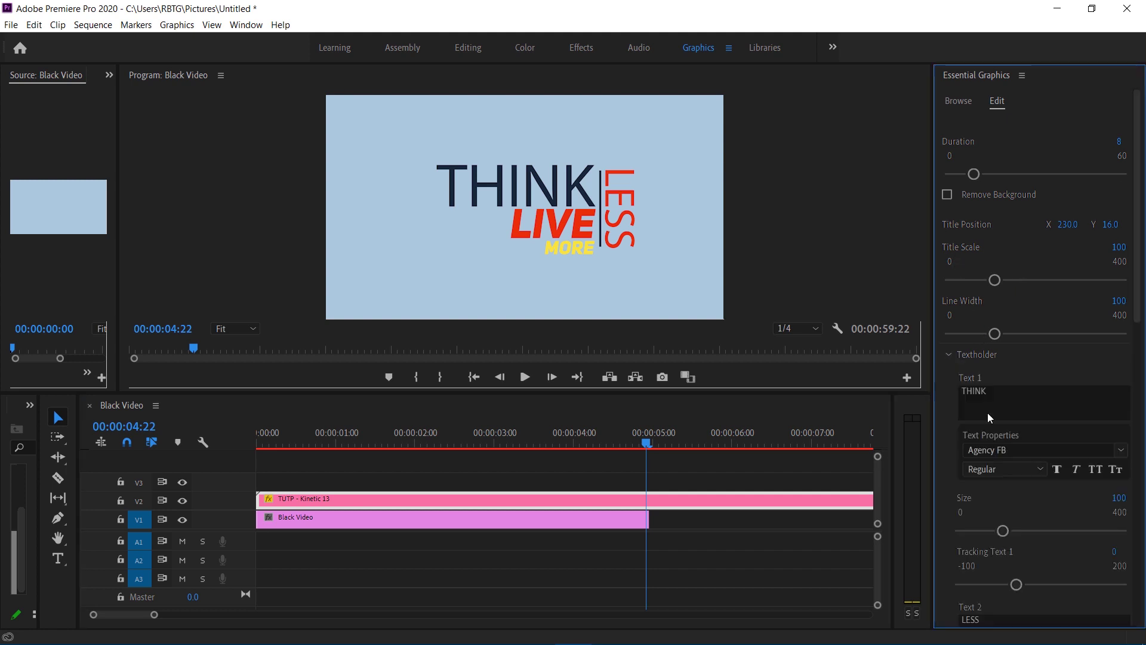
scroll(1115, 358, "down", 1)
- Change the Text 1 "THINK" font from Agency FB to Cooper Black
left_click(1122, 422)
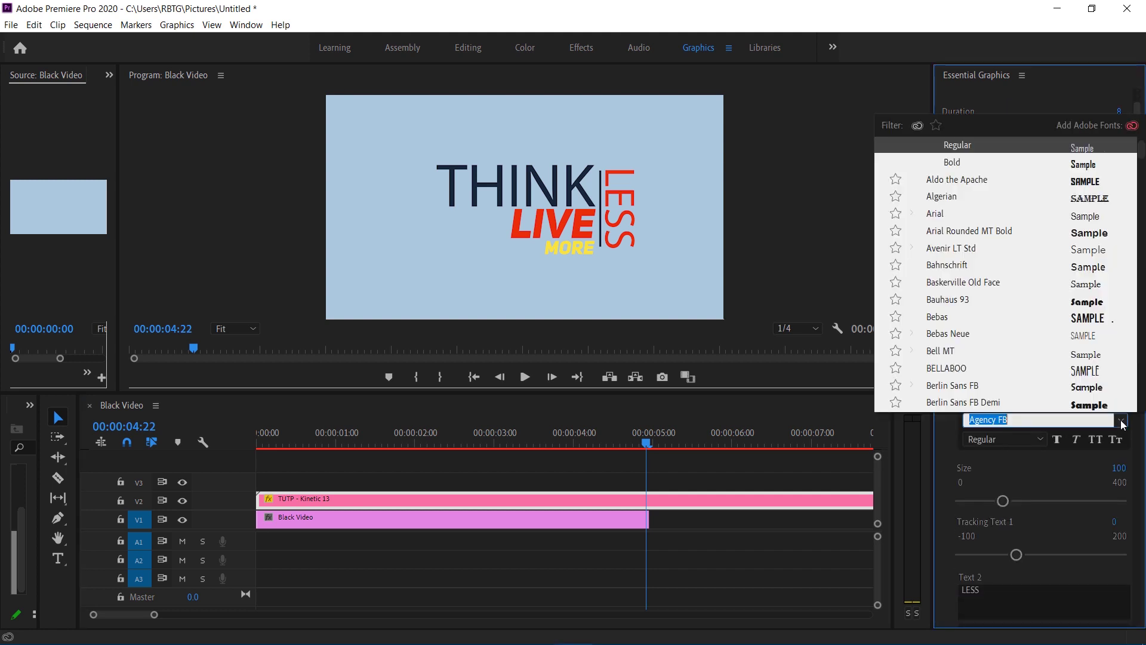
scroll(1107, 299, "down", 10)
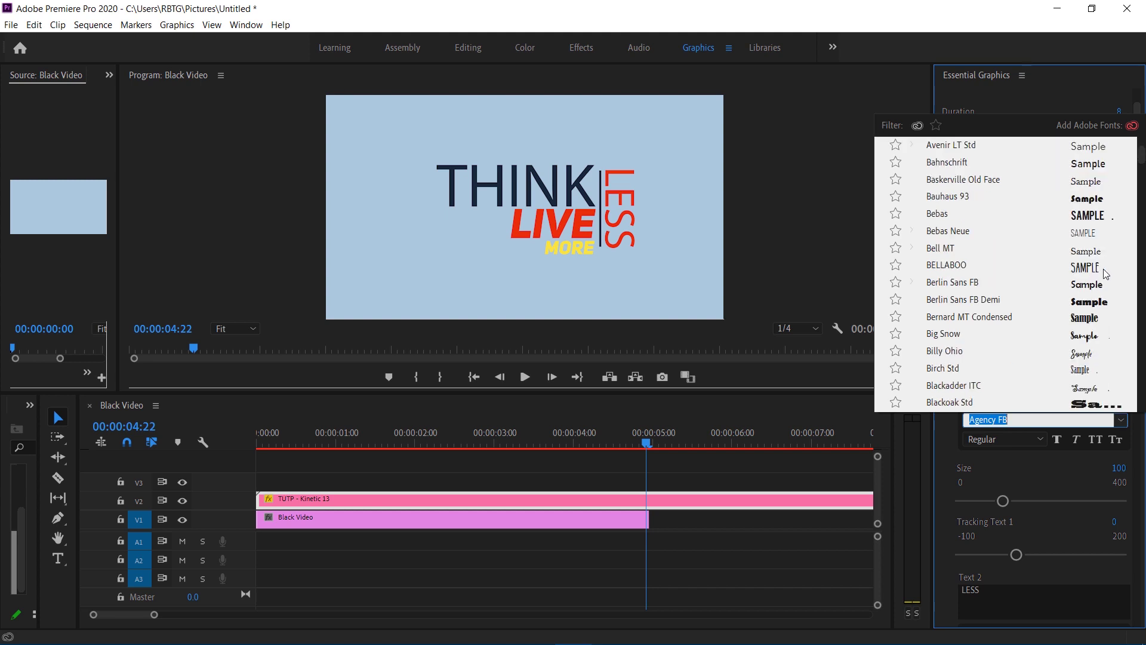
scroll(1107, 274, "down", 5)
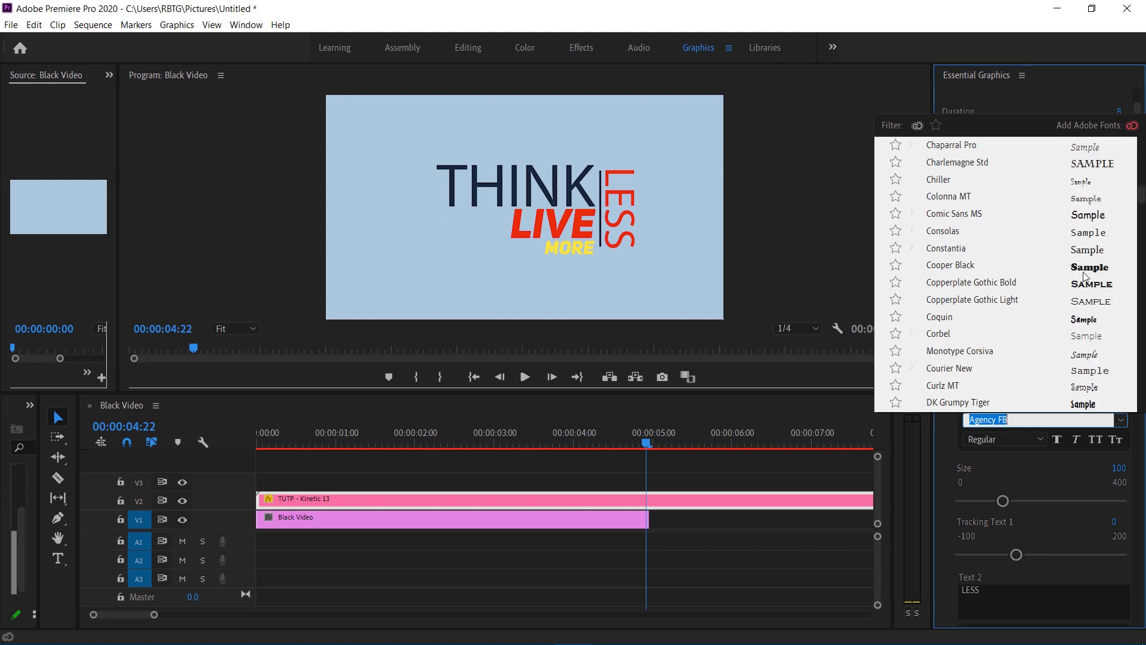
left_click(1086, 268)
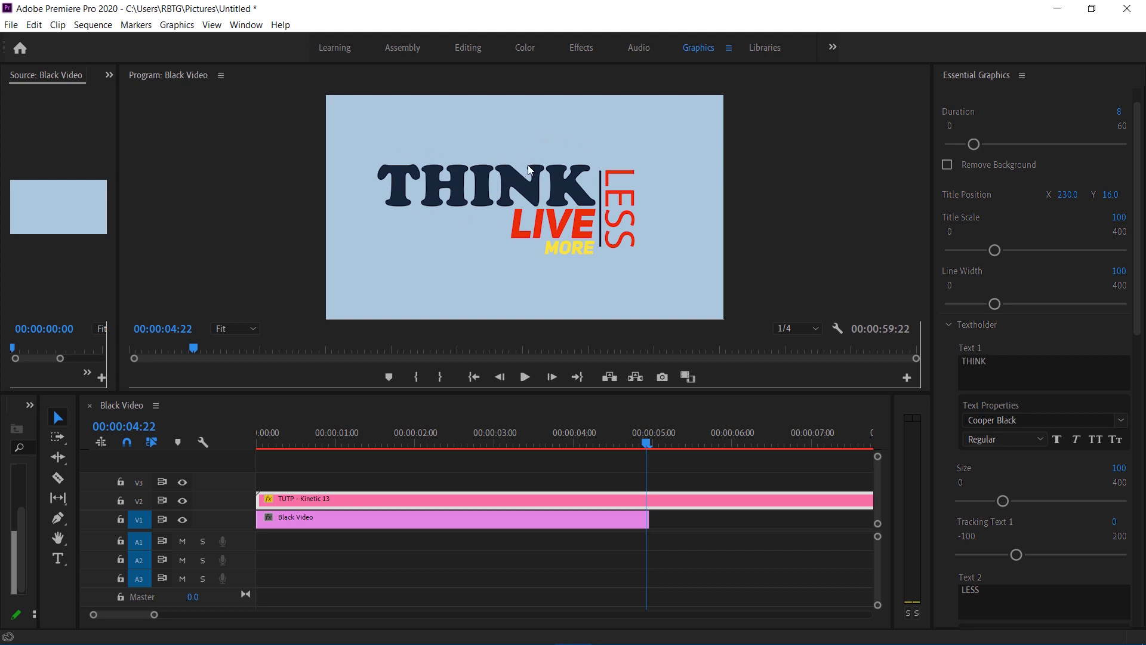
- Apply Faux Bold and Faux Italic to the THINK text
scroll(1045, 317, "down", 5)
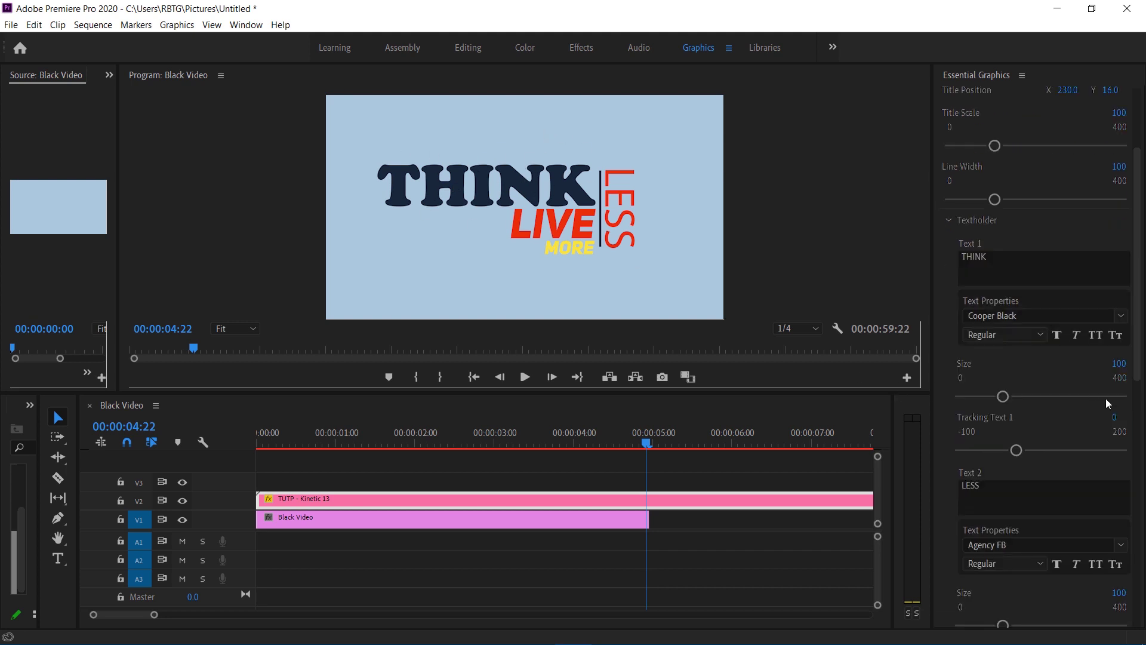
scroll(1100, 315, "up", 3)
left_click(1054, 322)
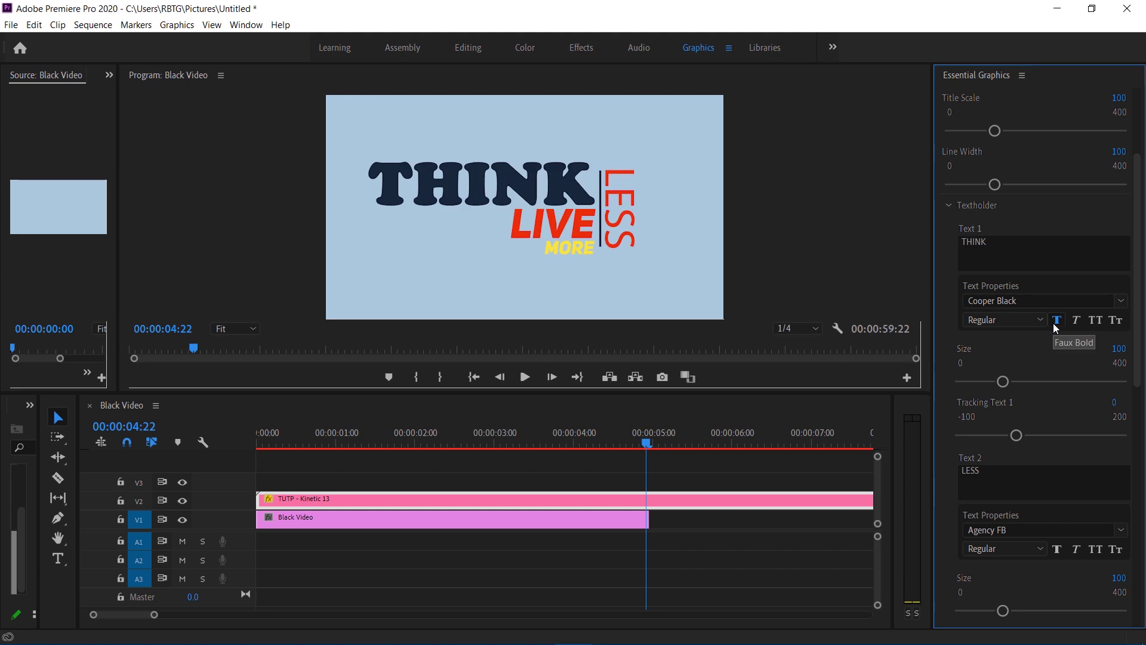
left_click(1054, 324)
left_click(1054, 324)
scroll(1063, 310, "down", 5)
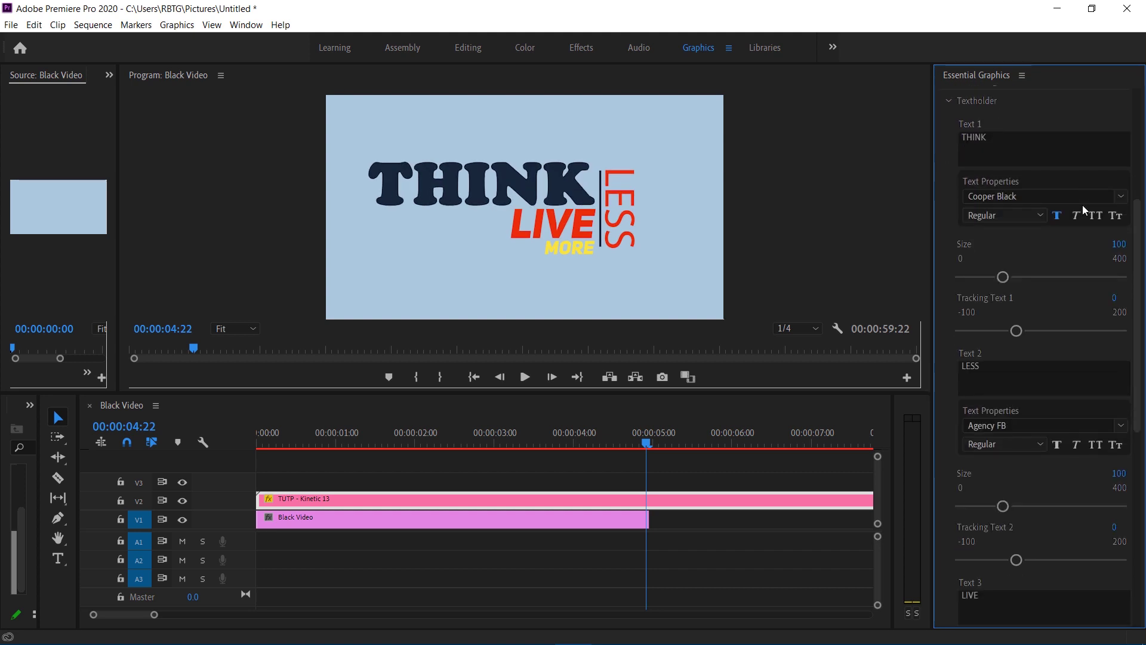
scroll(1063, 310, "up", 3)
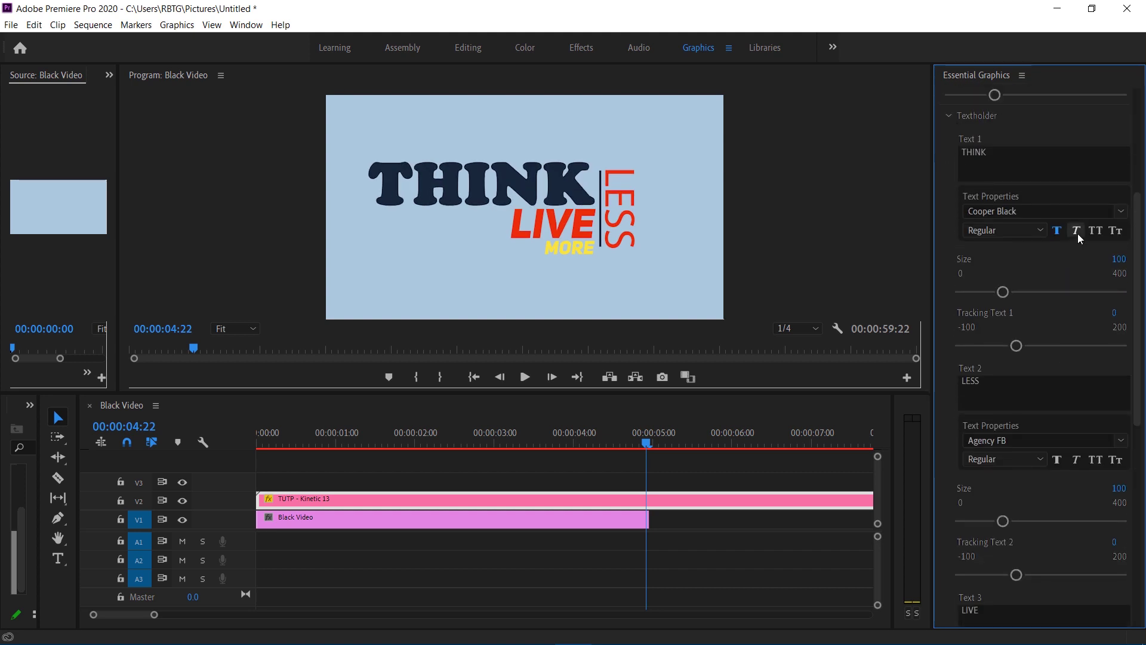
left_click(1077, 232)
- Expand the title's Color Controls section
scroll(1076, 288, "up", 3)
scroll(1076, 290, "down", 6)
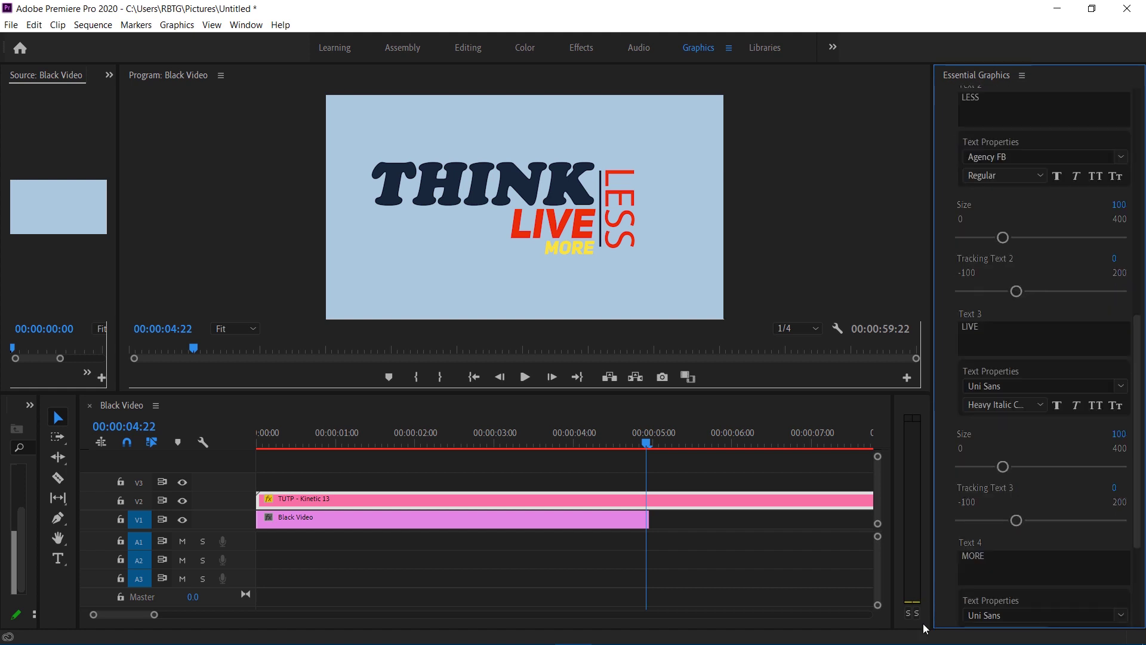
scroll(956, 537, "down", 5)
left_click(949, 595)
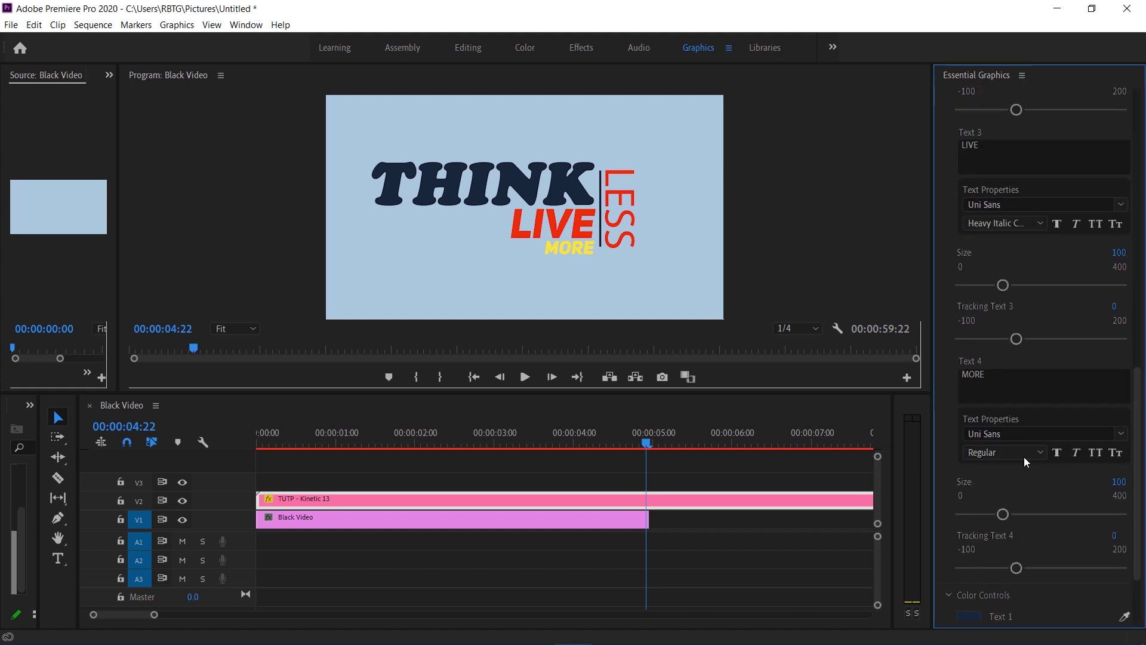
scroll(1000, 506, "down", 3)
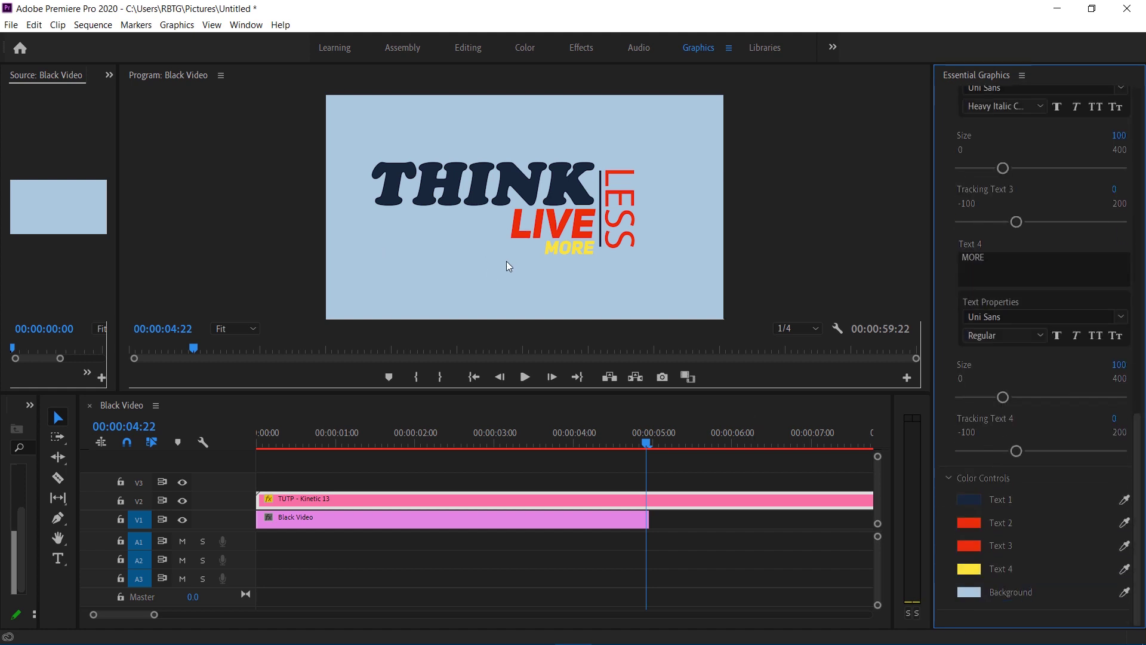
- Set the Text 1 THINK colour to white in the Color Picker
left_click(969, 500)
left_click(724, 226)
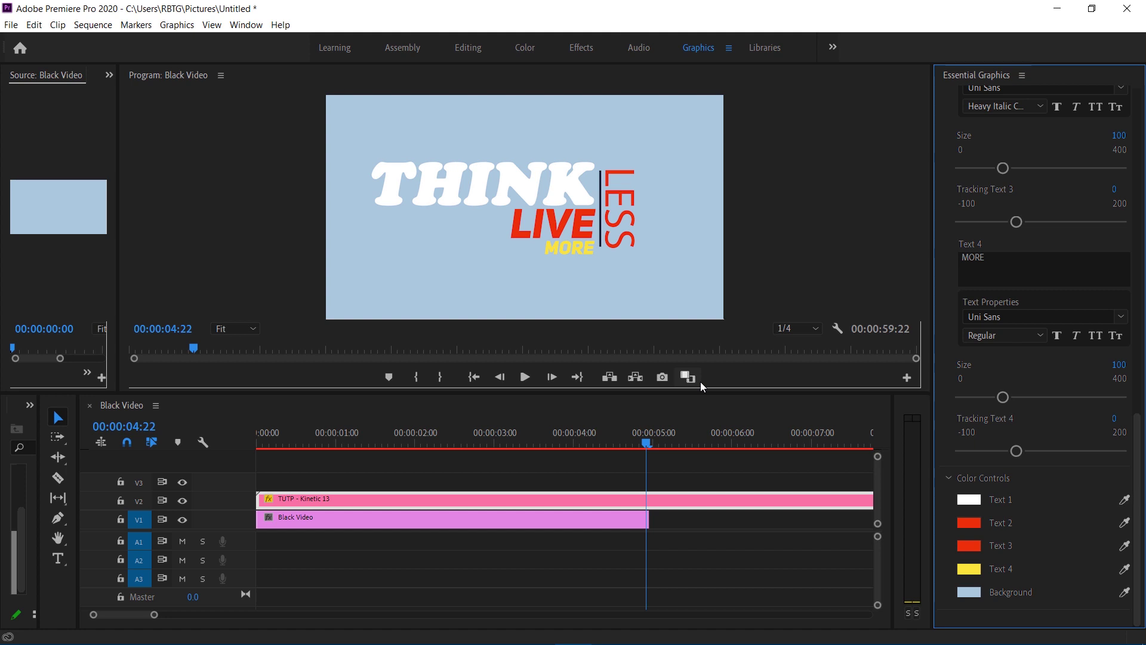
- Install the TUTP - Cartoon 09 template from the 09. Cartoon folder and select the Kinetic 13 clip
left_click(959, 100)
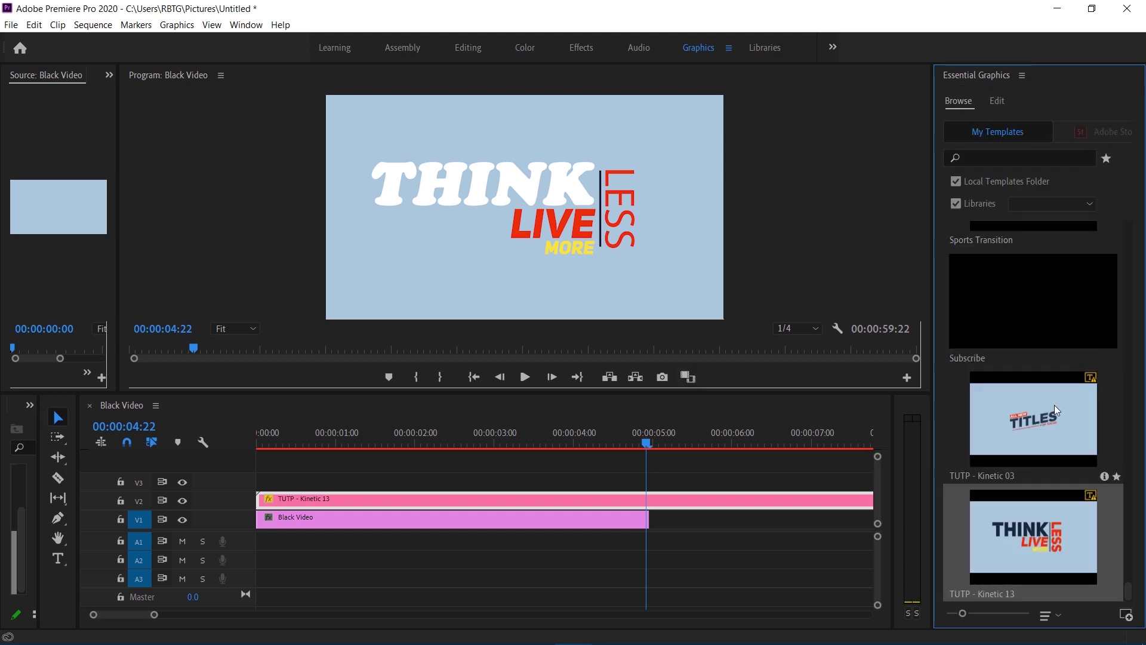
left_click(1126, 615)
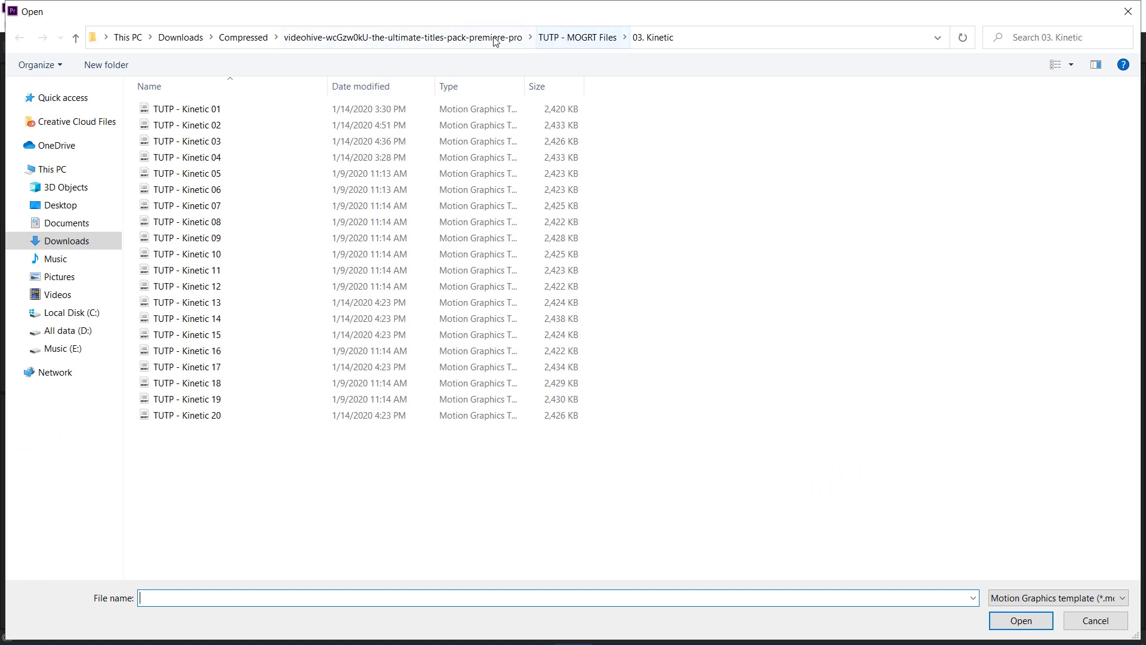
left_click(577, 37)
double_click(179, 237)
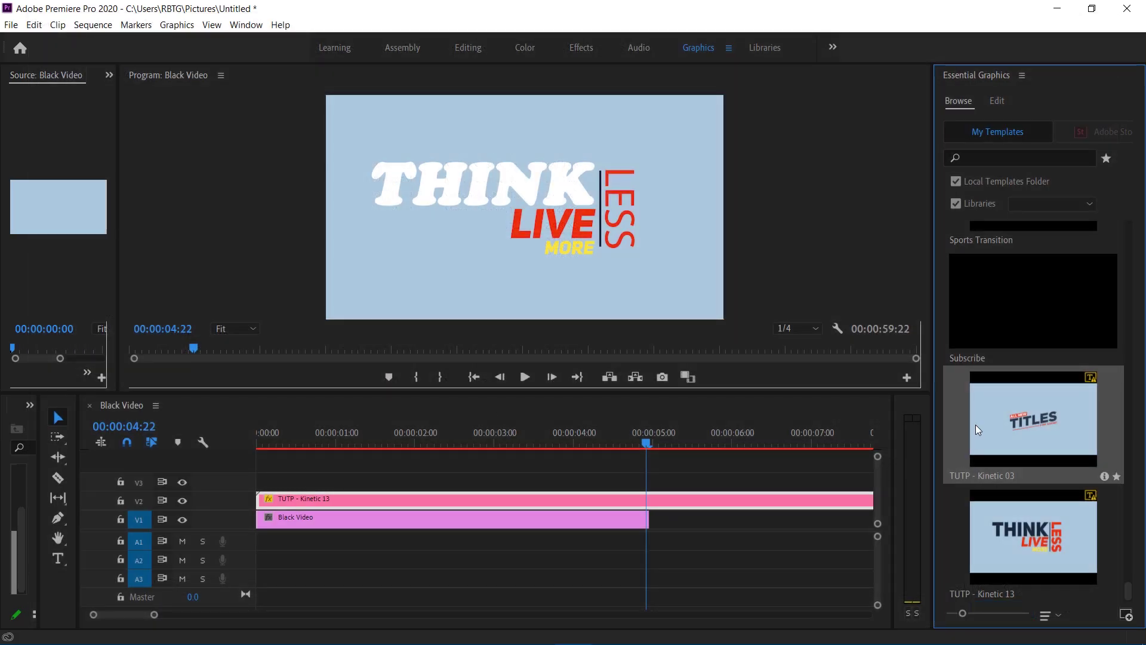
left_click(697, 498)
- Replace the Kinetic 13 clip with the TUTP - Cartoon 09 title and return the playhead to the start
key("Delete")
left_click_drag(995, 456, 262, 499)
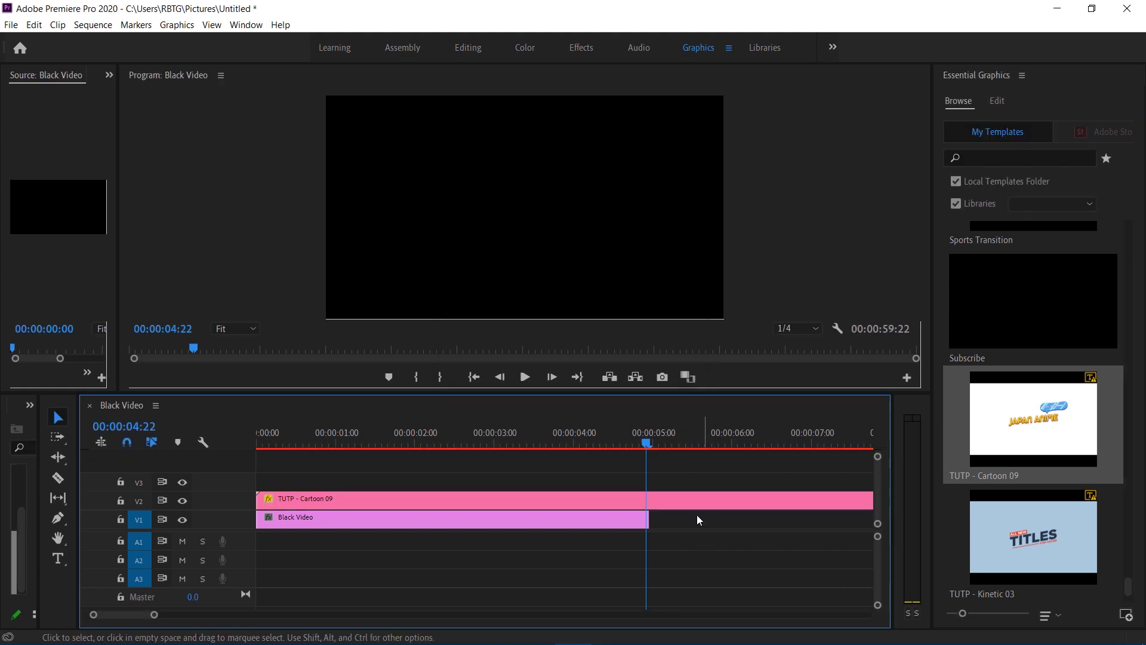
left_click(507, 432)
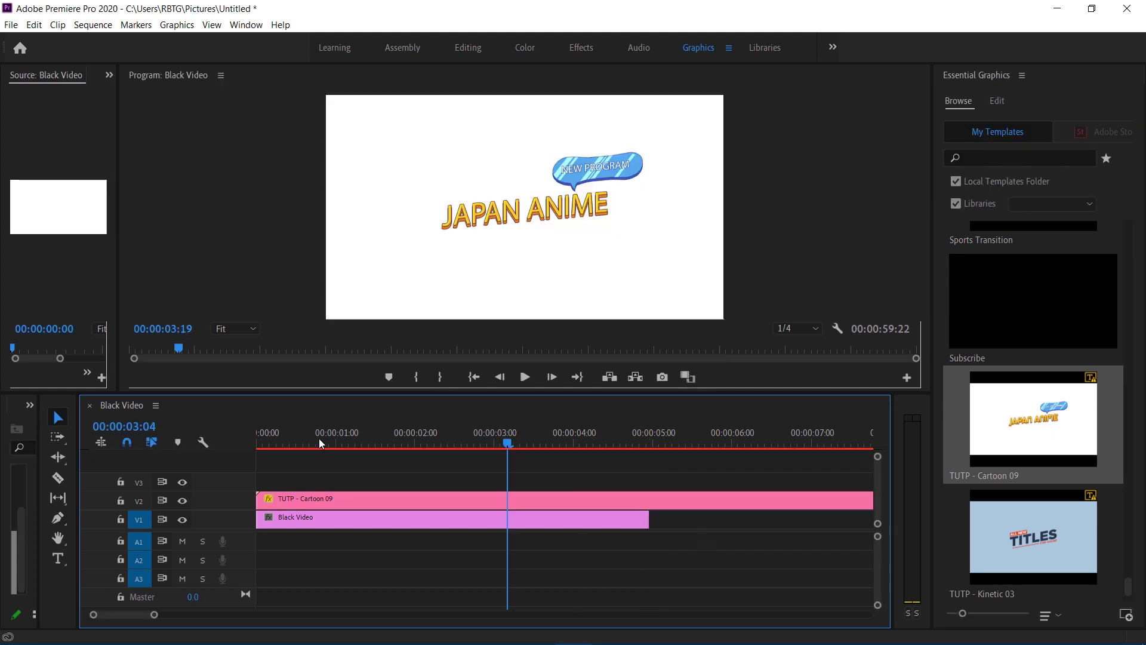
key("Home")
- Play the JAPAN ANIME title, then scrub back to about 1:09 and replay it
left_click(520, 376)
left_click(520, 376)
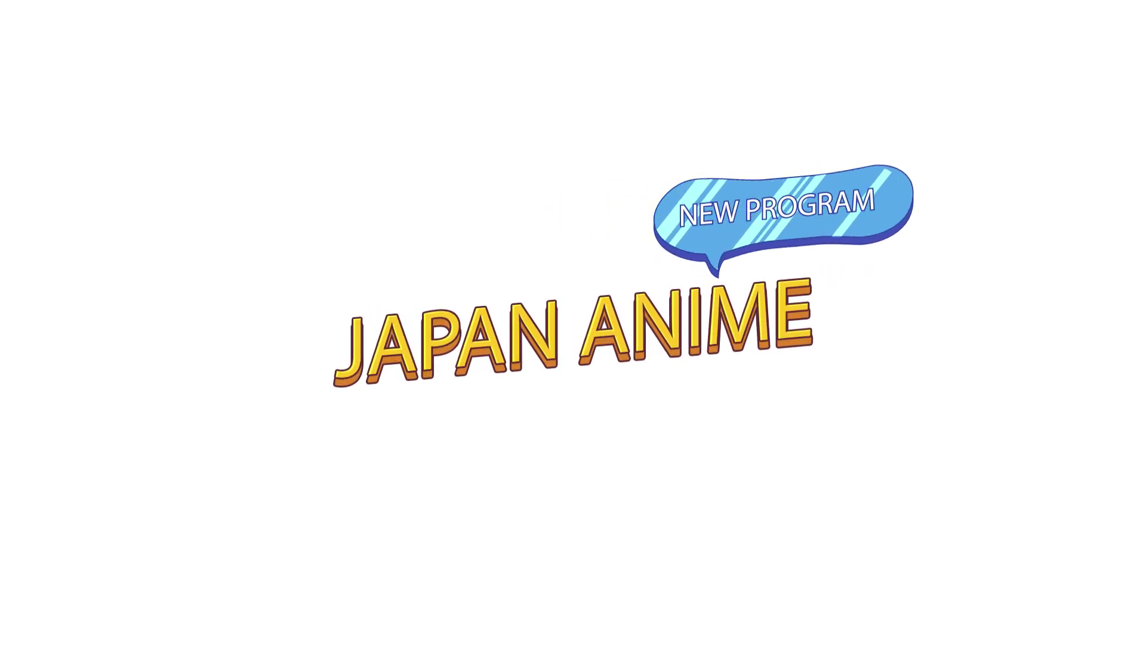
left_click(587, 445)
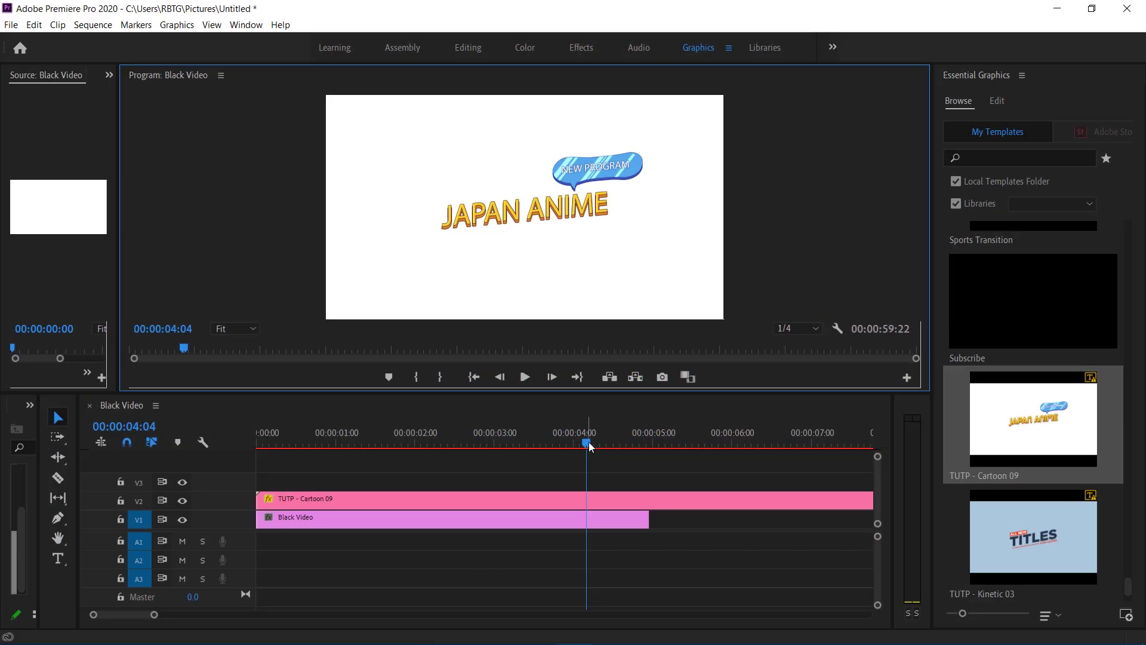
left_click_drag(587, 445, 366, 445)
left_click(525, 377)
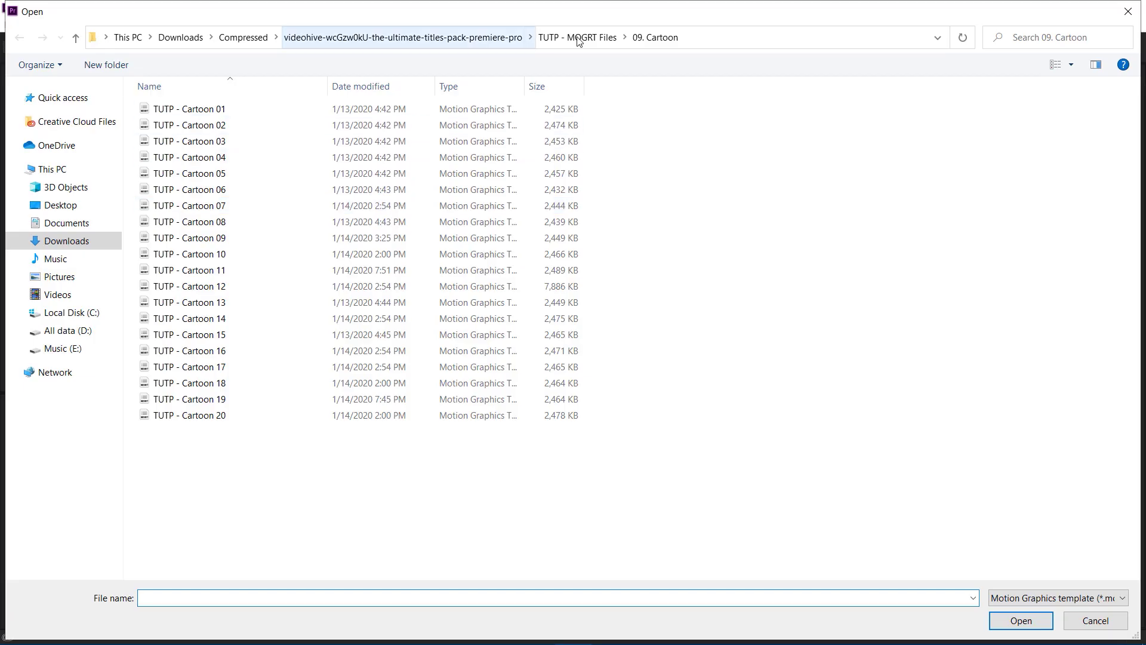
- Install Slice 07 from the 07. Slice folder onto V3, delete Cartoon 09, and scrub to view TIME
left_click(577, 37)
double_click(182, 205)
scroll(1040, 502, "down", 3)
left_click_drag(1059, 510, 504, 501)
key("Delete")
left_click_drag(559, 439, 574, 439)
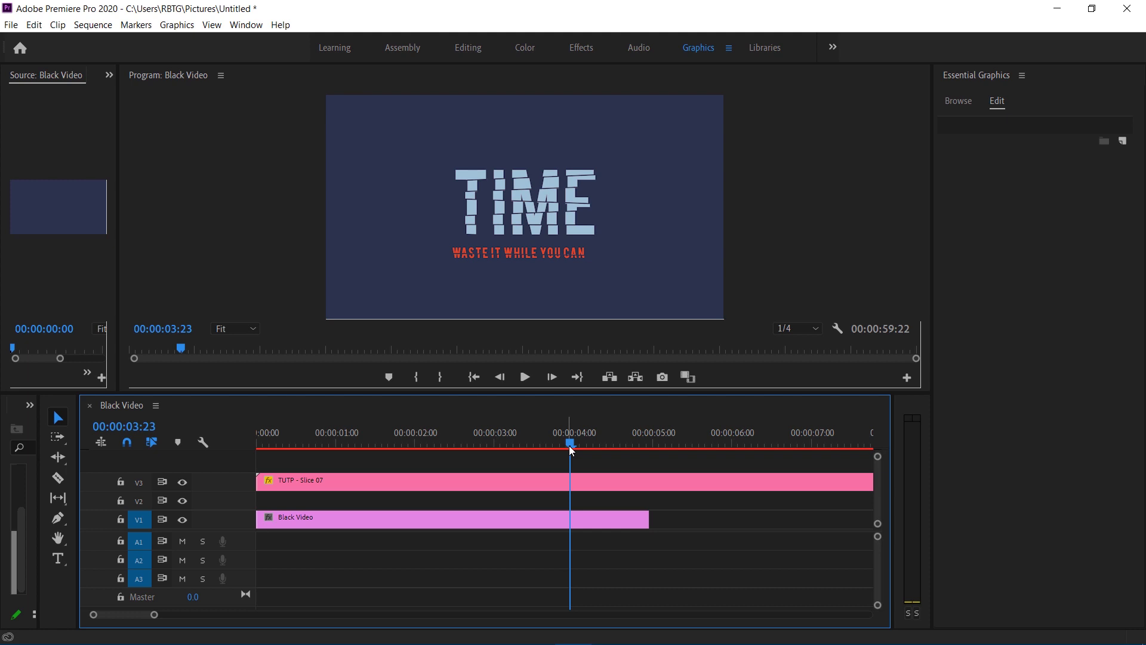
left_click_drag(572, 445, 275, 443)
- Set the Slice 07 title's Duration to 15 and Title Scale to 221
left_click(589, 479)
left_click_drag(1120, 174, 992, 175)
left_click_drag(993, 279, 1045, 280)
- Tick Remove Background under Textholder and play the TIME title from the start
left_click(950, 300)
scroll(1062, 338, "down", 3)
scroll(1063, 338, "up", 3)
scroll(1063, 338, "up", 1)
left_click(946, 195)
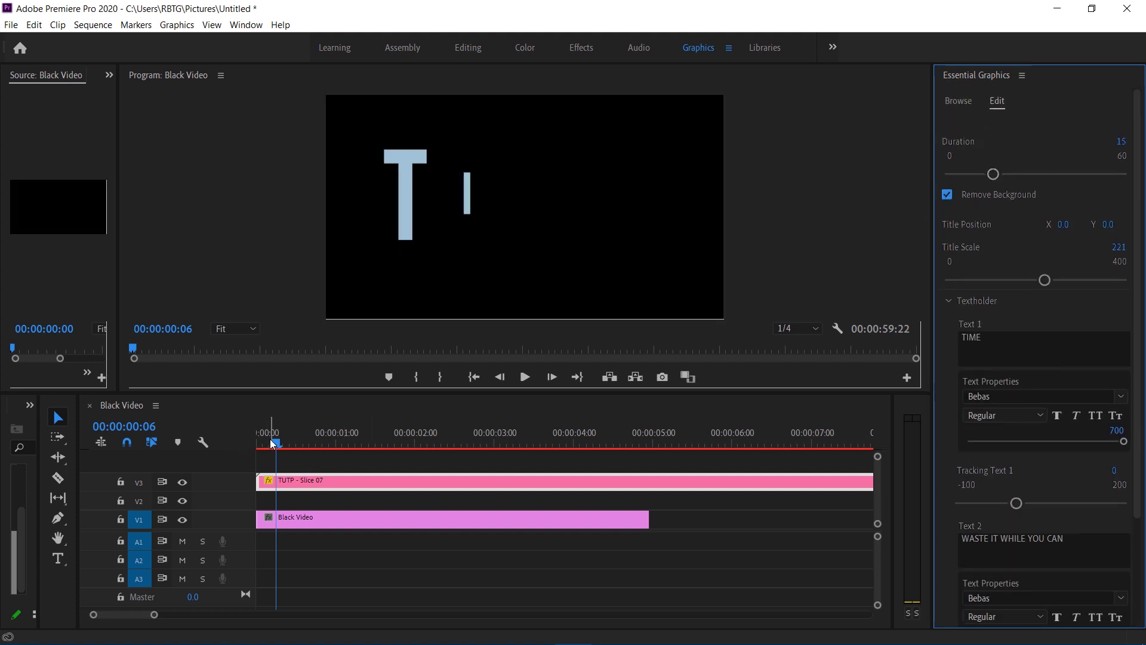
left_click_drag(272, 445, 257, 443)
left_click(526, 379)
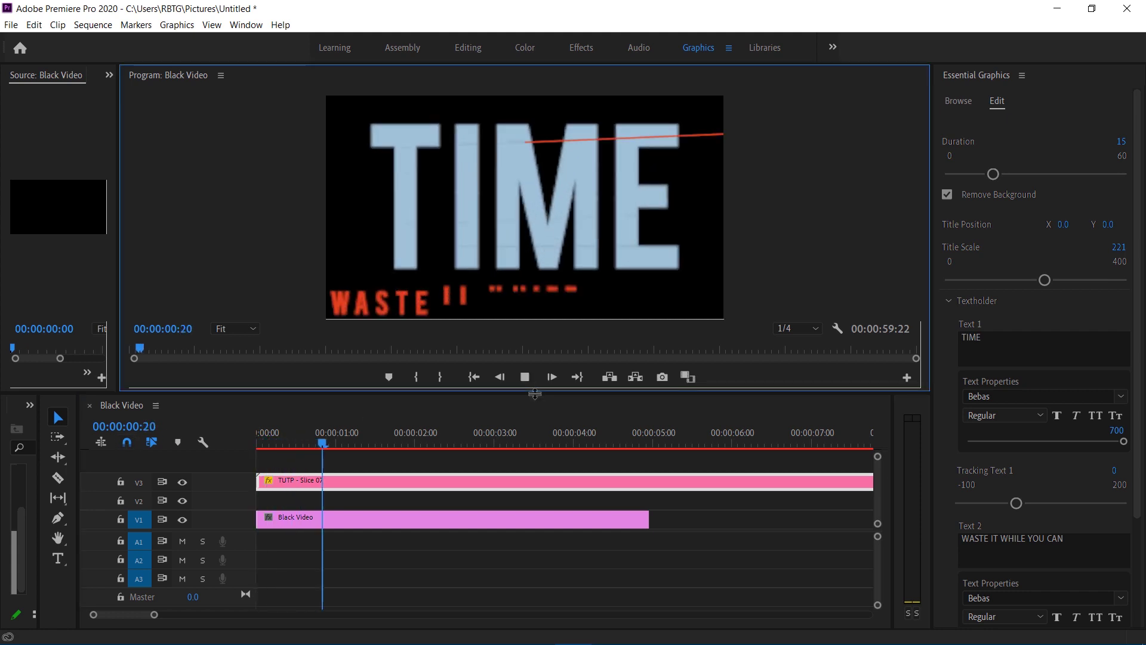
- Reduce the Slice 07 Title Scale to 112 and replay the title from the start
right_click(573, 485)
left_click(633, 495)
left_click_drag(1045, 280, 998, 279)
key("Home")
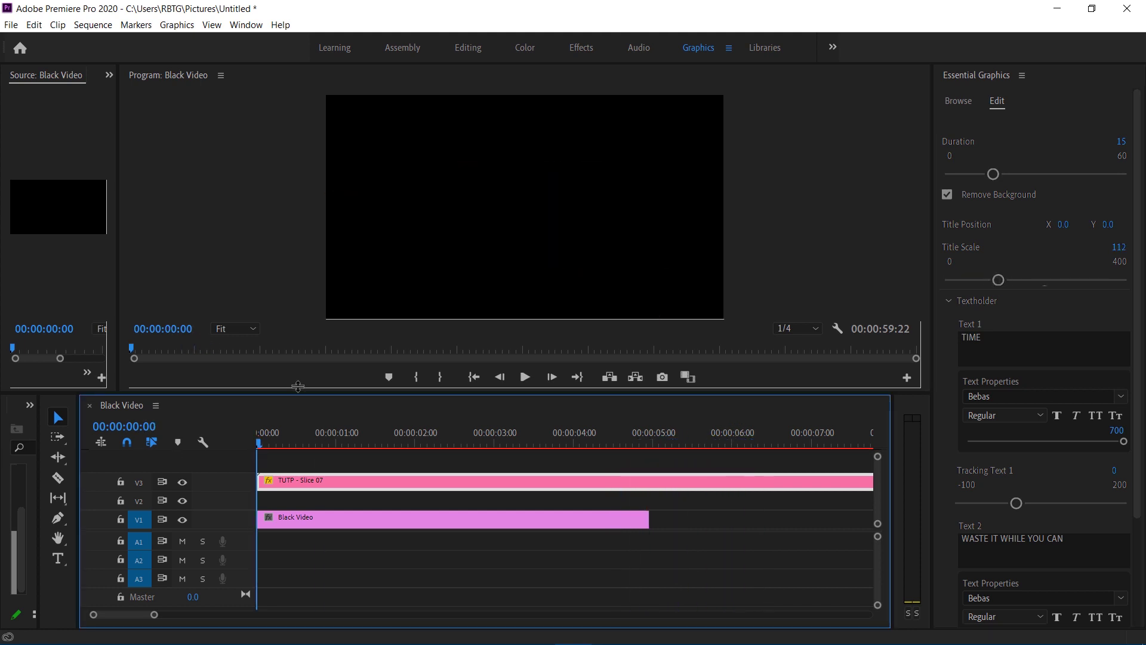
left_click(525, 376)
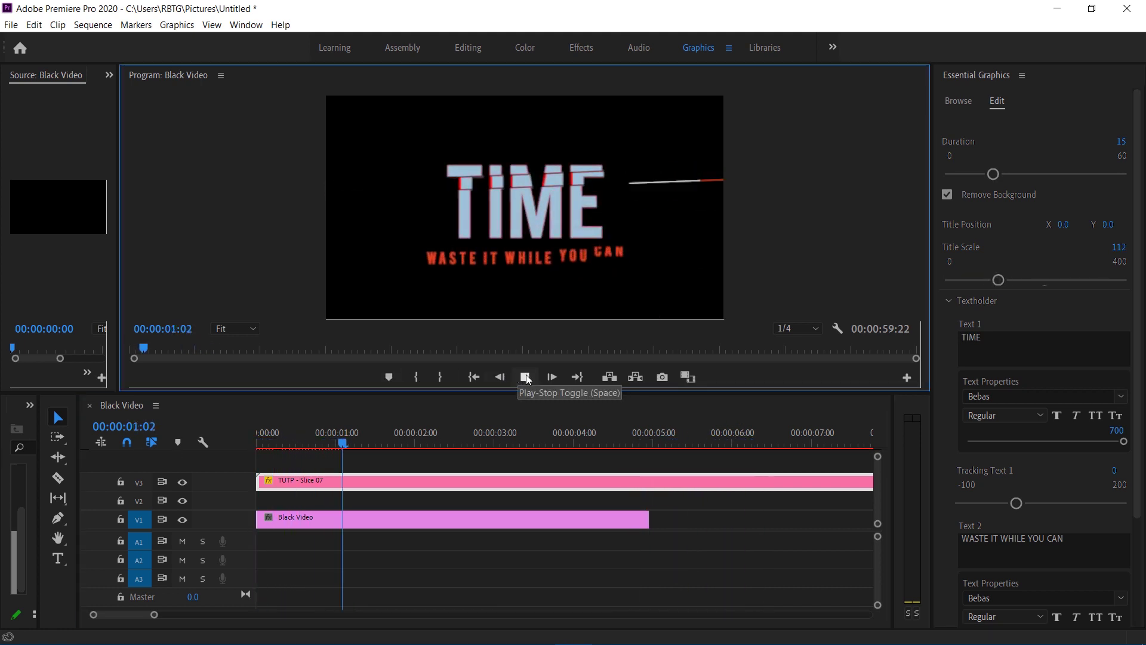